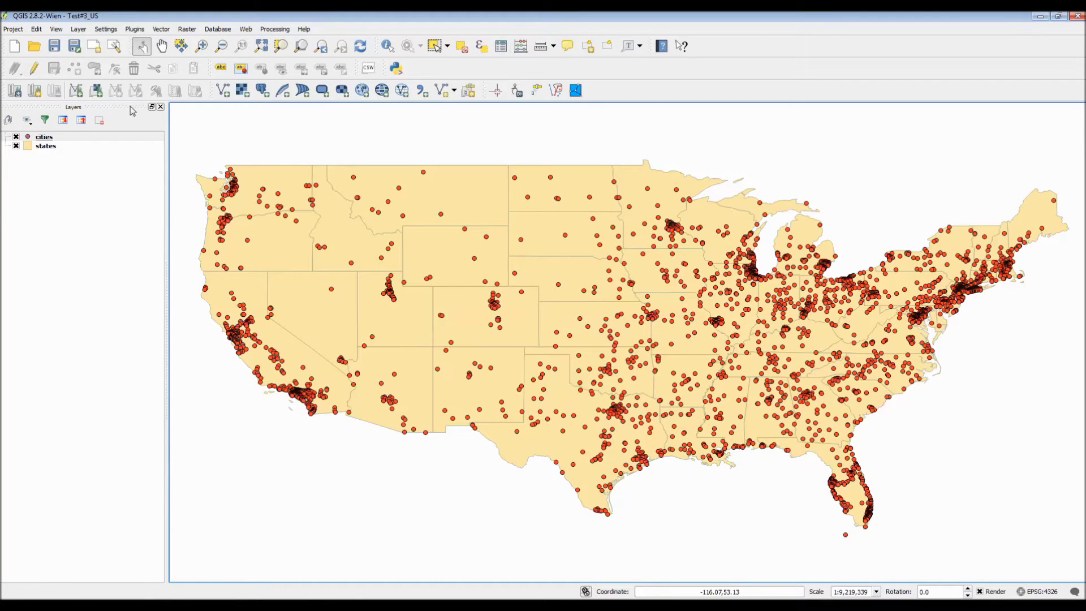
# Step: Select the cities layer in the Layers panel and bring up its context menu
pyautogui.click(53, 139)
pyautogui.rightClick(53, 139)
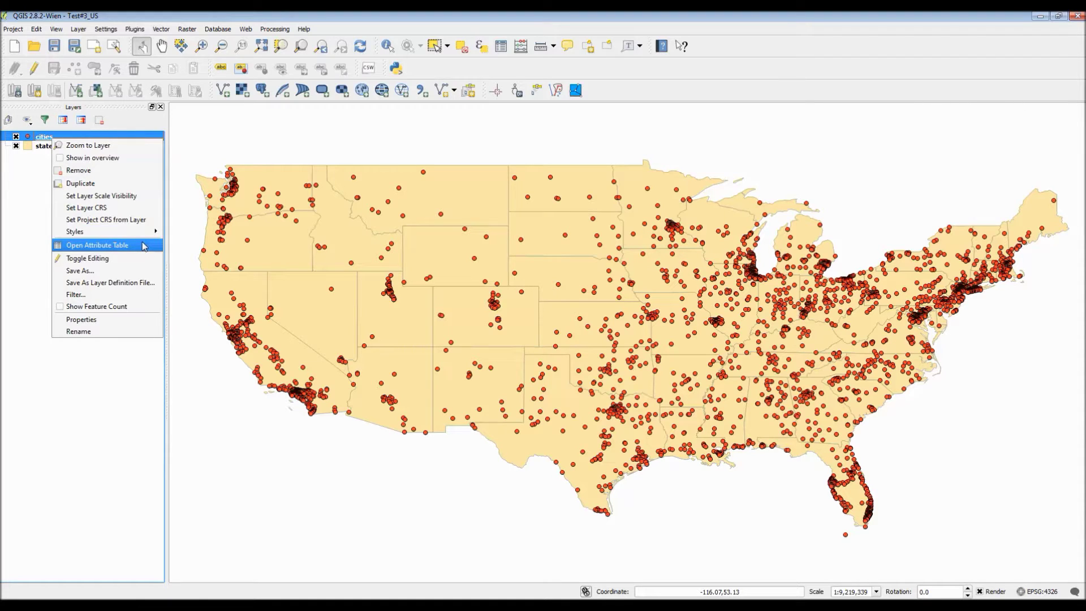
# Step: Open the cities attribute table and scroll through its 3128 features
pyautogui.click(141, 245)
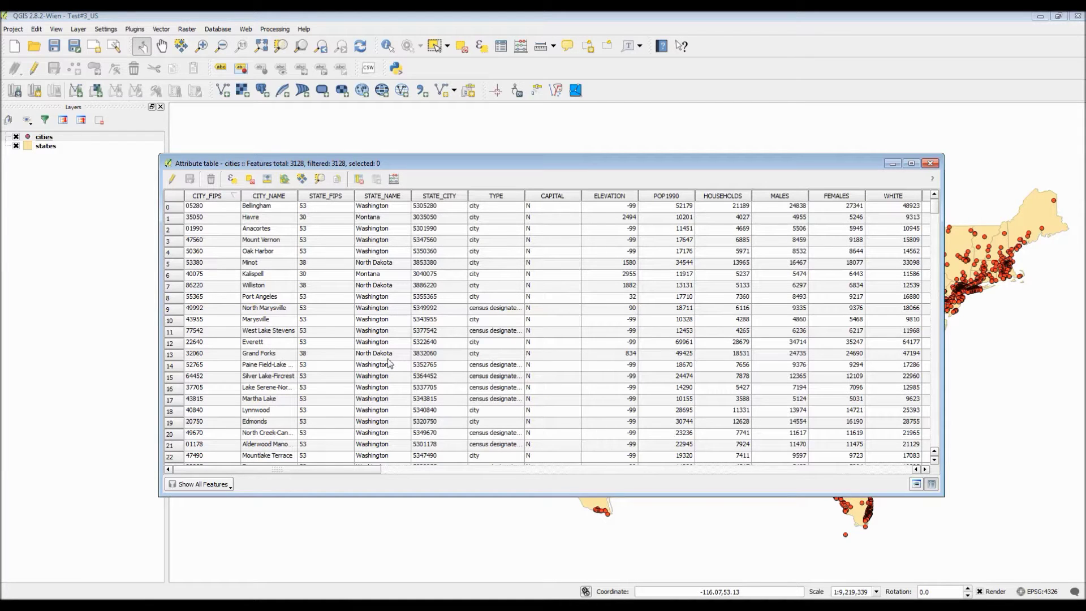
pyautogui.moveTo(368, 472)
pyautogui.mouseDown()
pyautogui.moveTo(498, 471)
pyautogui.moveTo(365, 469)
pyautogui.mouseUp()
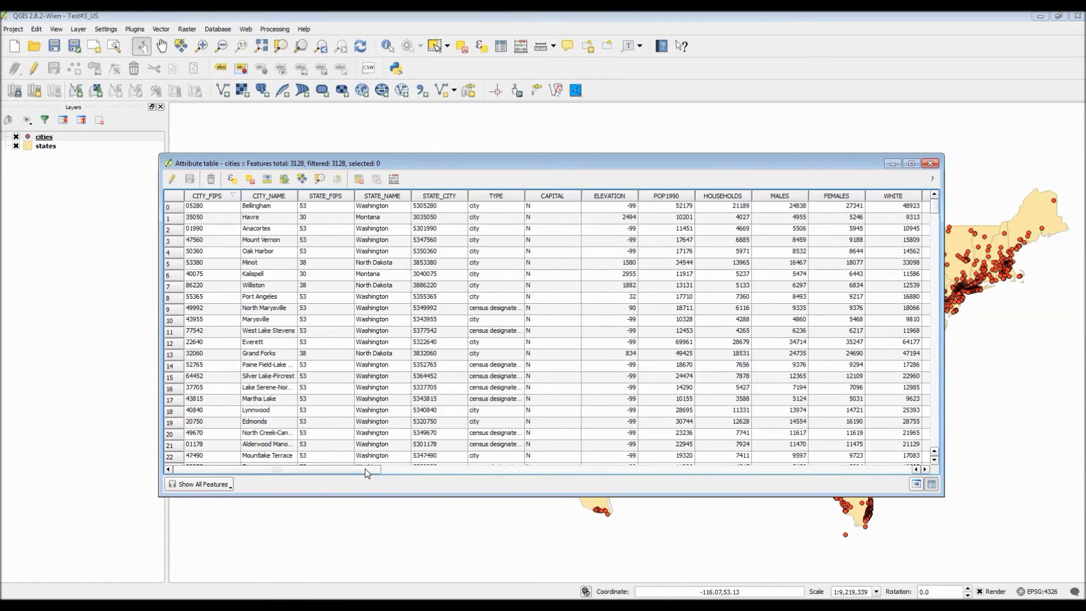
pyautogui.moveTo(935, 209)
pyautogui.mouseDown()
pyautogui.moveTo(937, 232)
pyautogui.moveTo(934, 208)
pyautogui.mouseUp()
# Step: Sort by CITY_FIPS, then CITY_NAME, then STATE_NAME ascending so Alabama comes first
pyautogui.click(215, 196)
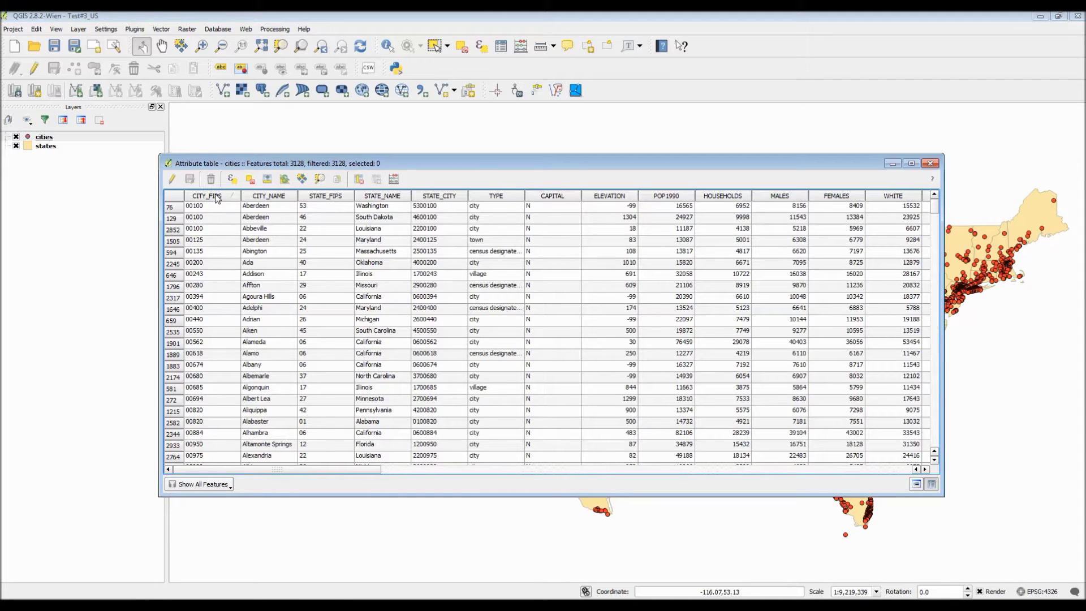
pyautogui.click(280, 197)
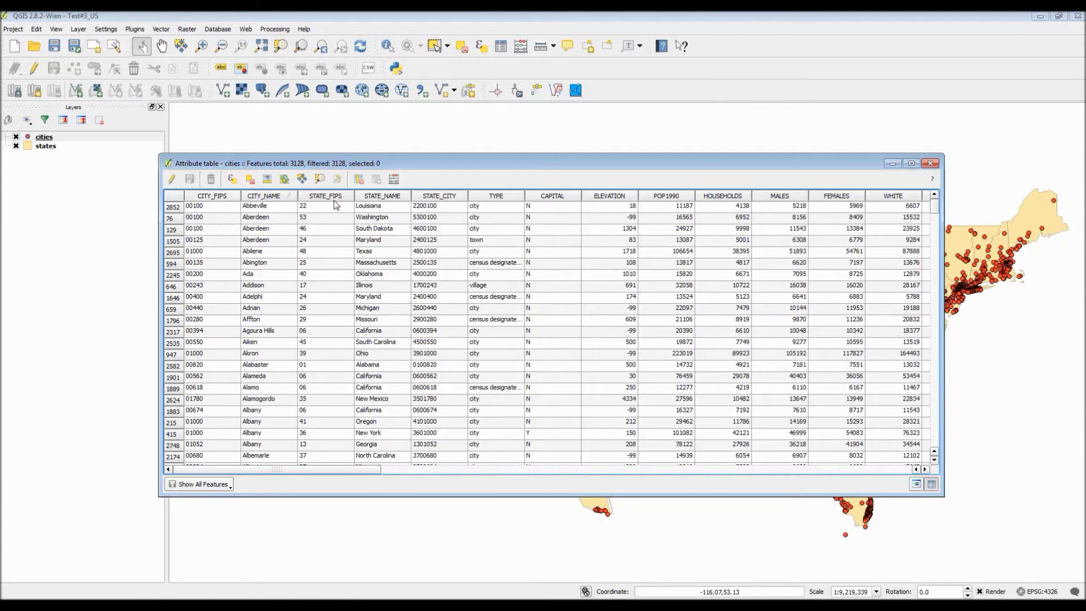
pyautogui.click(387, 197)
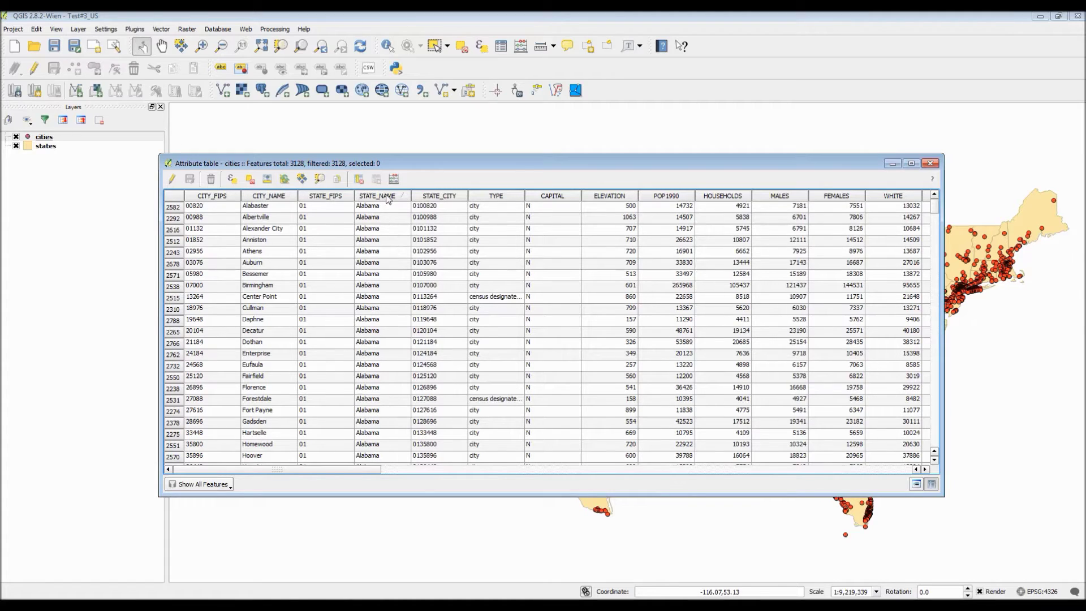
pyautogui.click(387, 197)
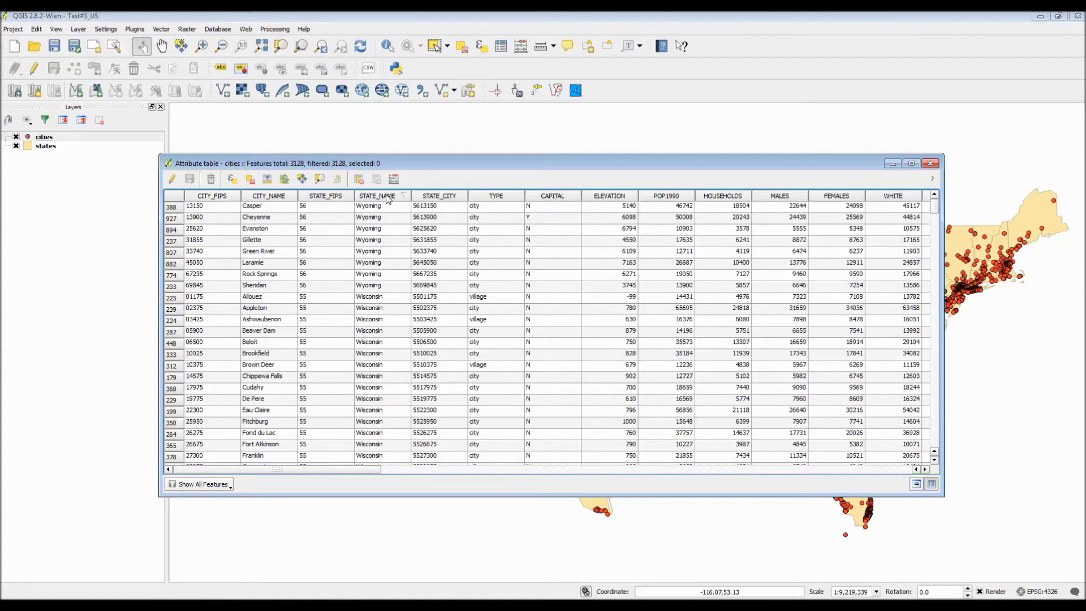
pyautogui.click(387, 197)
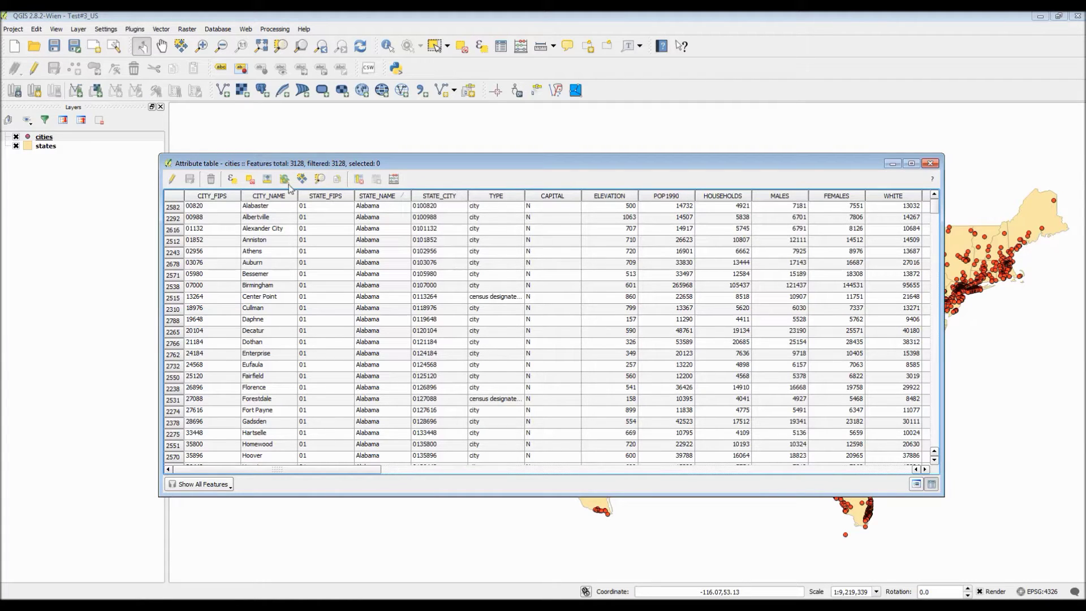
# Step: Open Select by expression for cities, browse Operators, then view the Function Editor's Python template
pyautogui.click(232, 180)
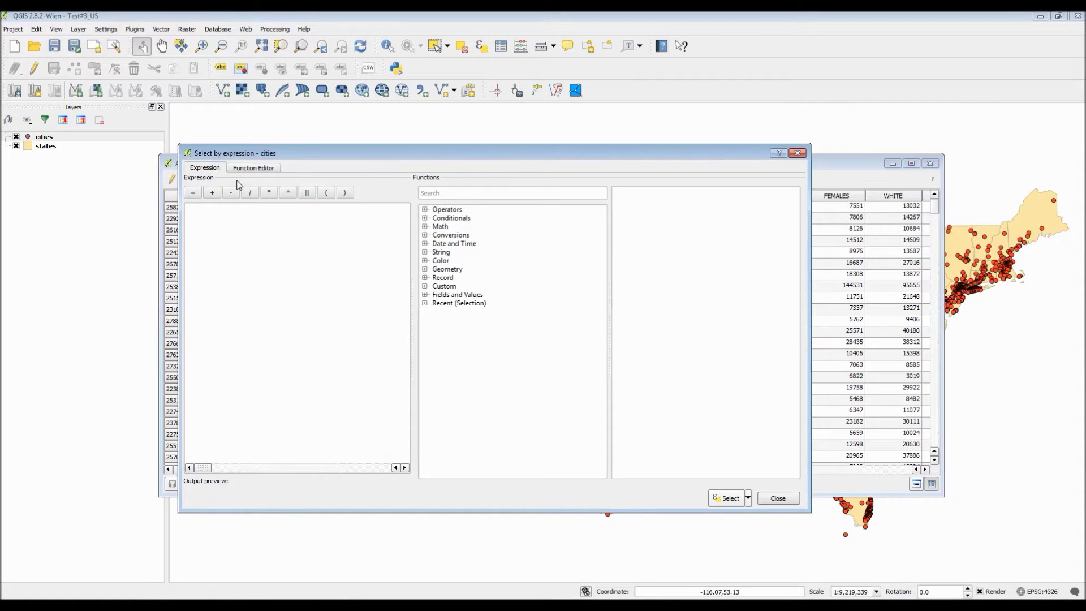
pyautogui.click(447, 210)
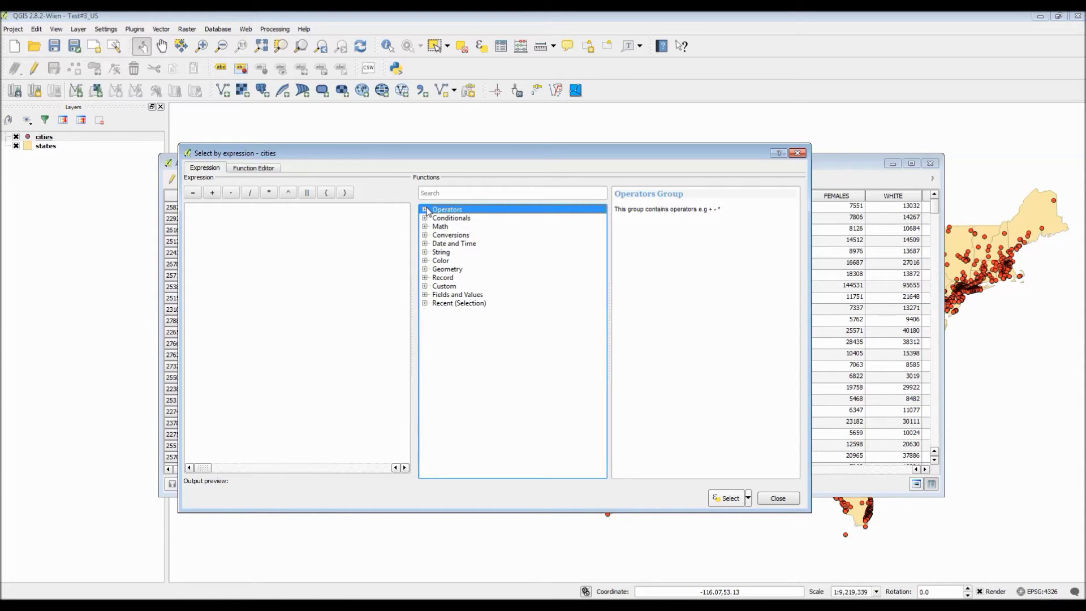
pyautogui.click(425, 210)
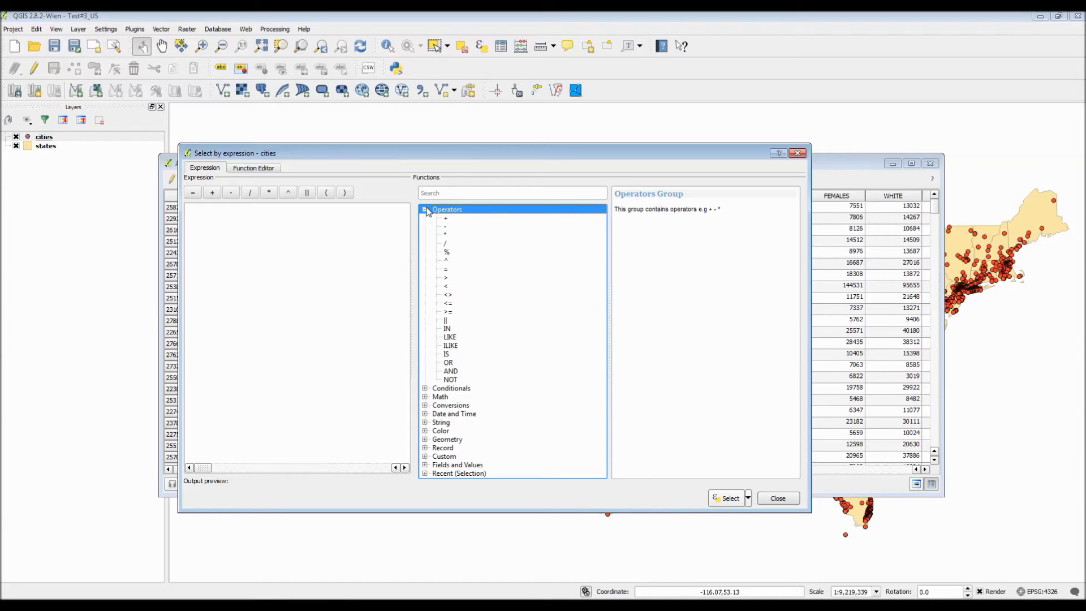
pyautogui.click(425, 210)
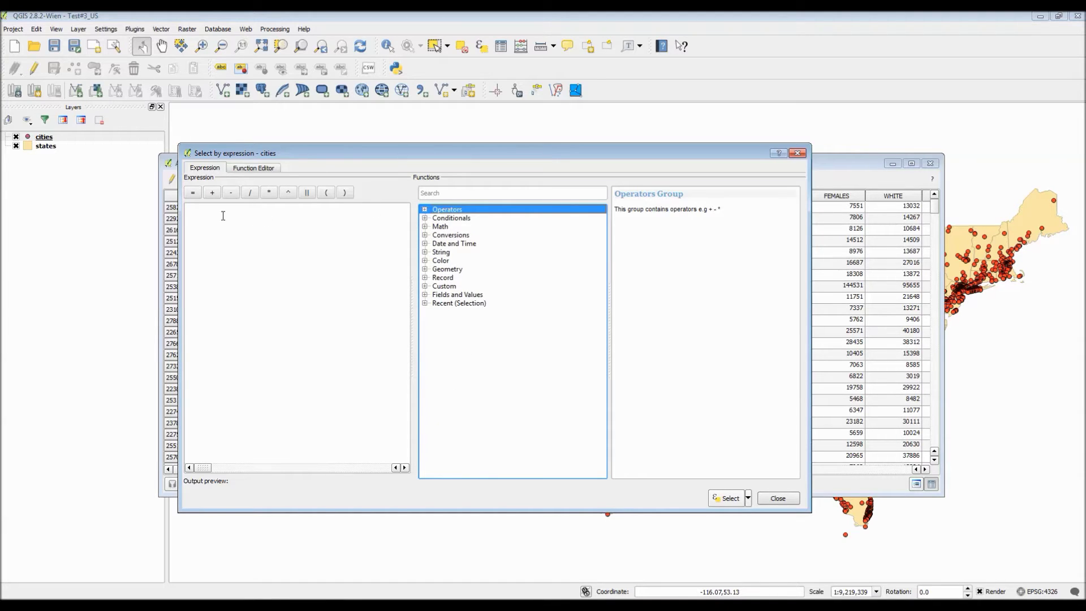
pyautogui.click(250, 169)
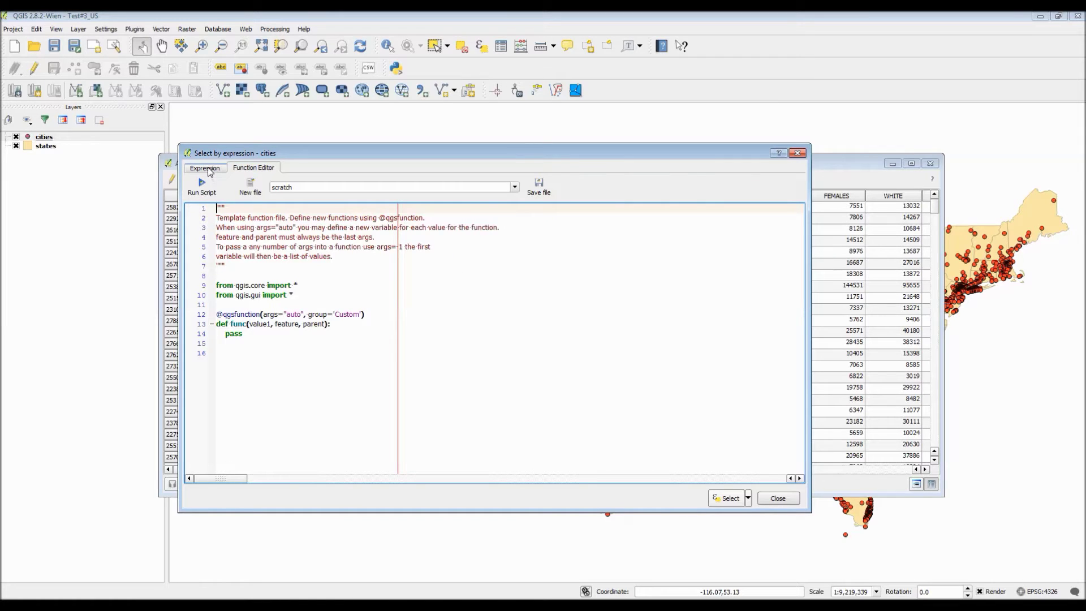
# Step: Browse the Conditionals, Math, Conversions, Date and Time and String function groups
pyautogui.click(209, 169)
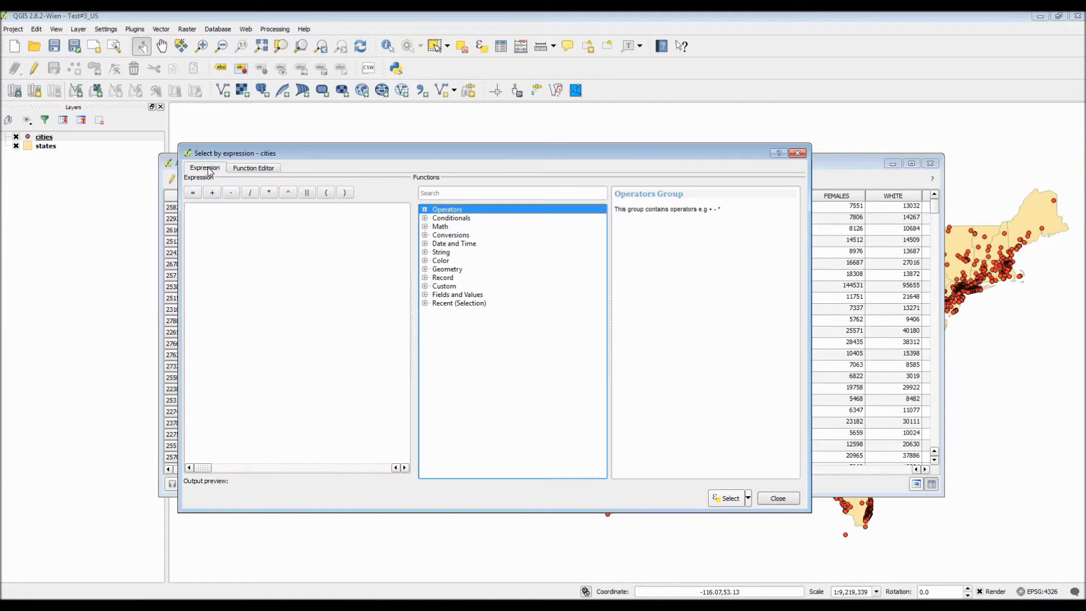
pyautogui.click(458, 219)
pyautogui.click(425, 219)
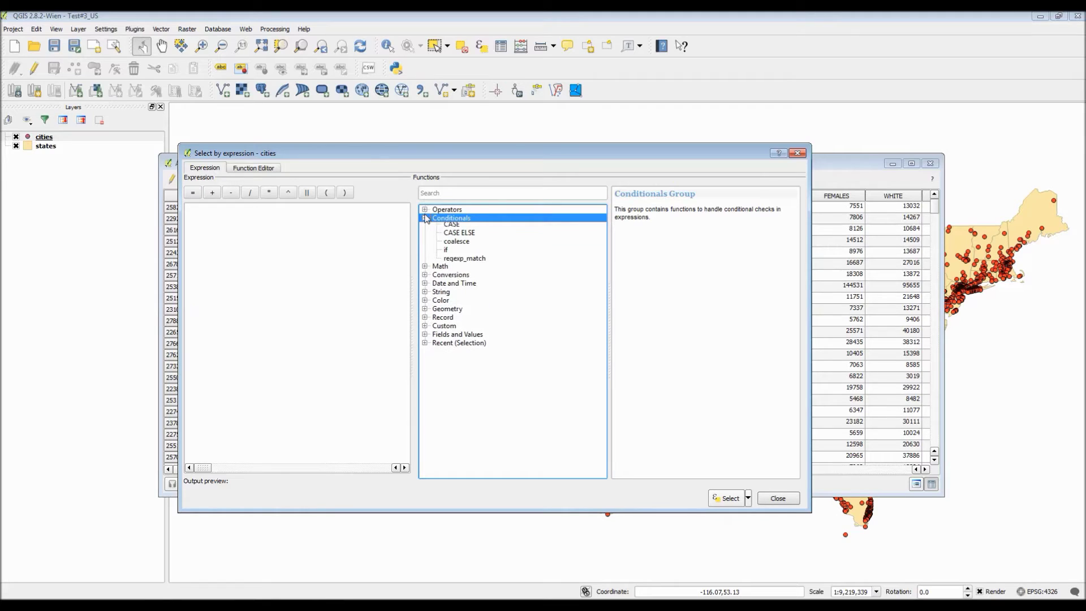
pyautogui.click(424, 218)
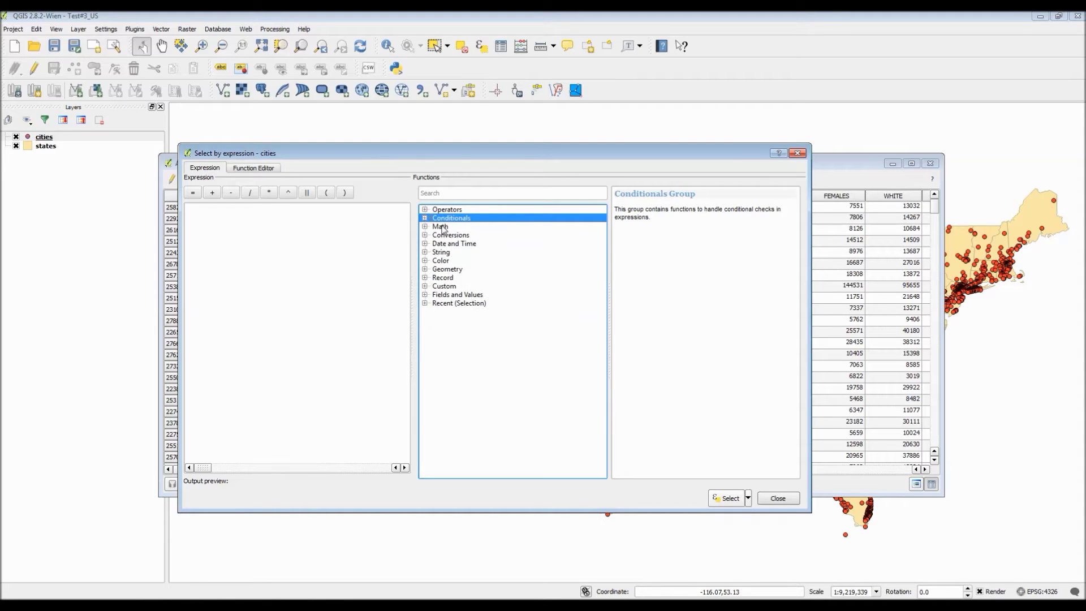
pyautogui.click(426, 227)
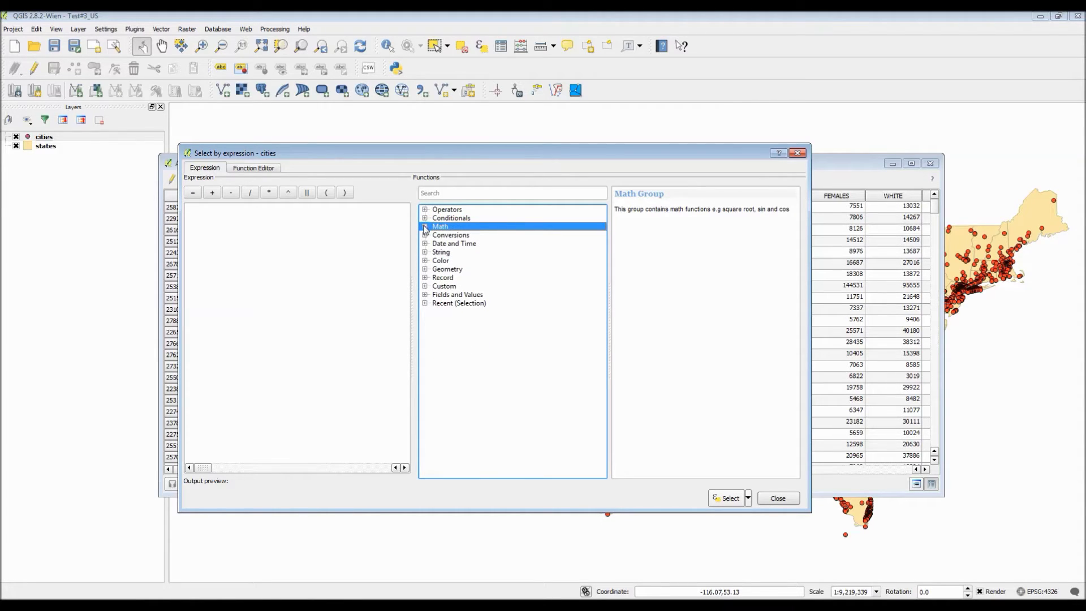
pyautogui.click(425, 226)
pyautogui.click(425, 227)
pyautogui.click(446, 237)
pyautogui.click(426, 236)
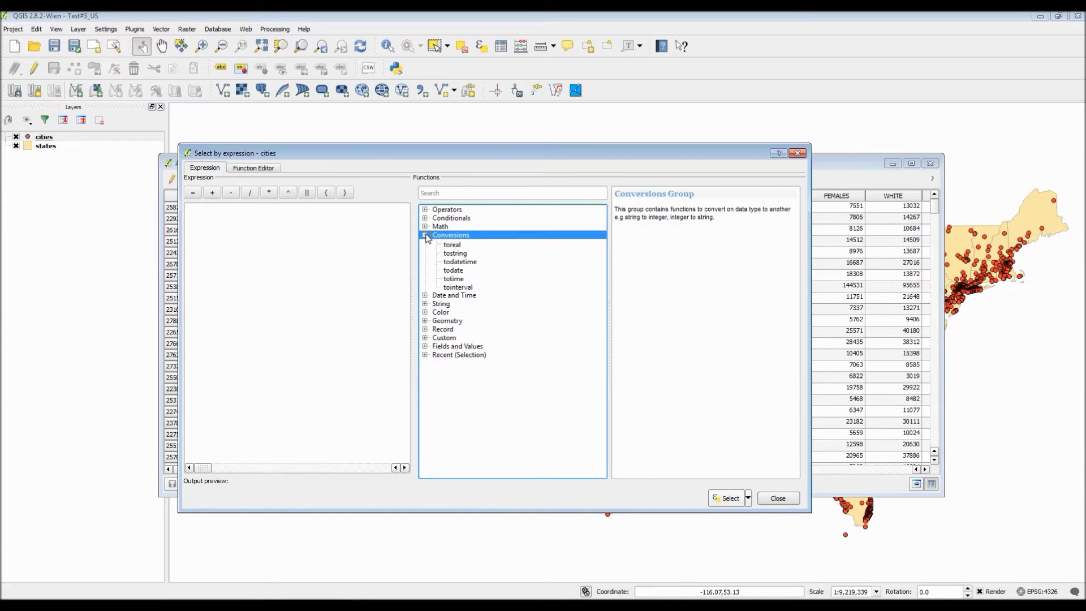
pyautogui.click(425, 235)
pyautogui.click(425, 244)
pyautogui.click(425, 244)
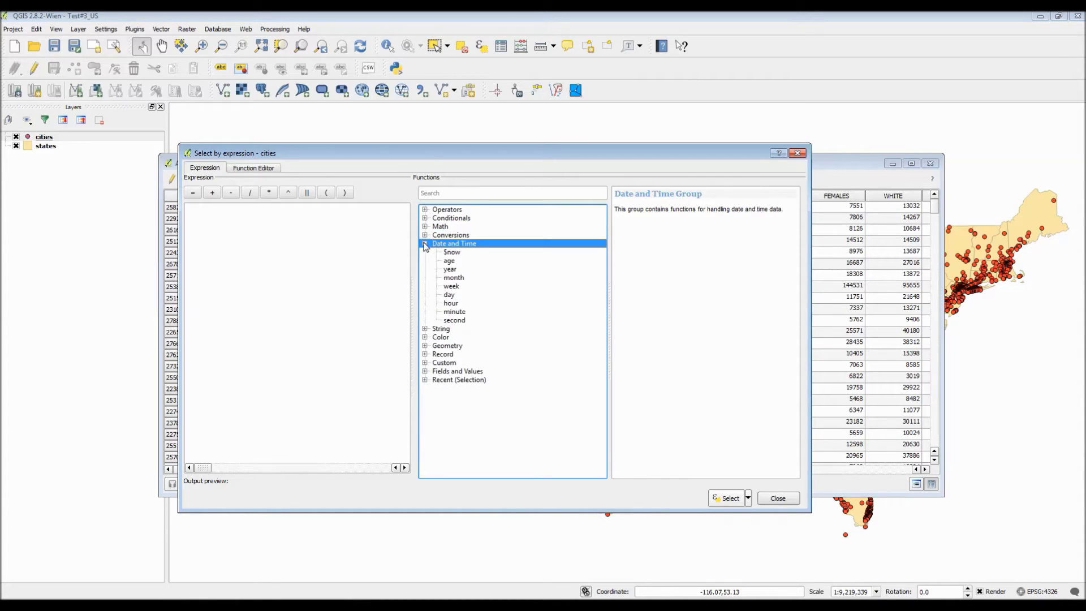
pyautogui.click(425, 243)
pyautogui.click(427, 253)
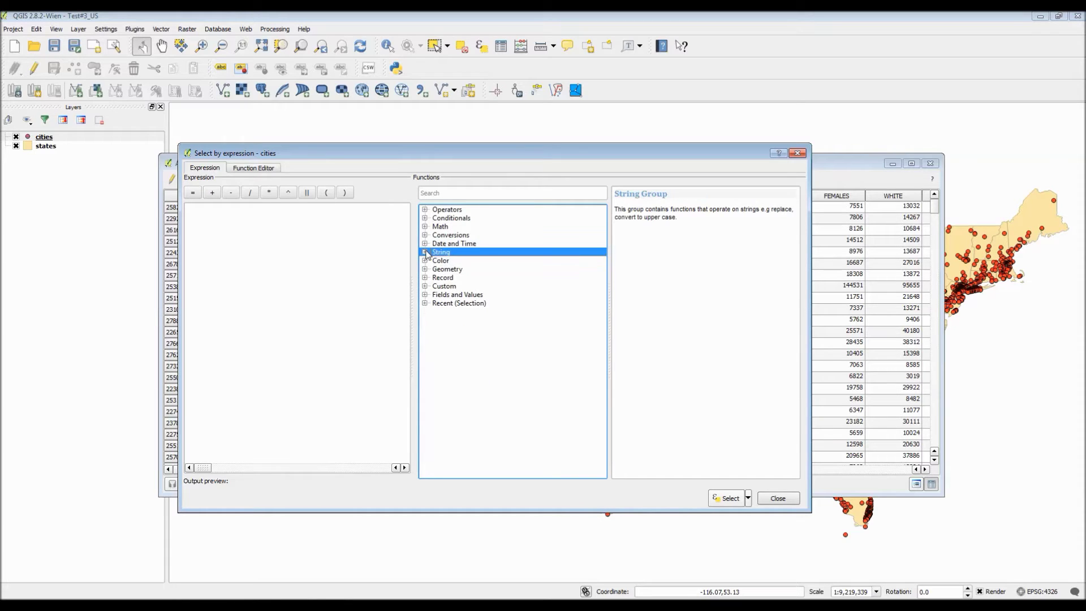
pyautogui.click(427, 253)
pyautogui.click(425, 252)
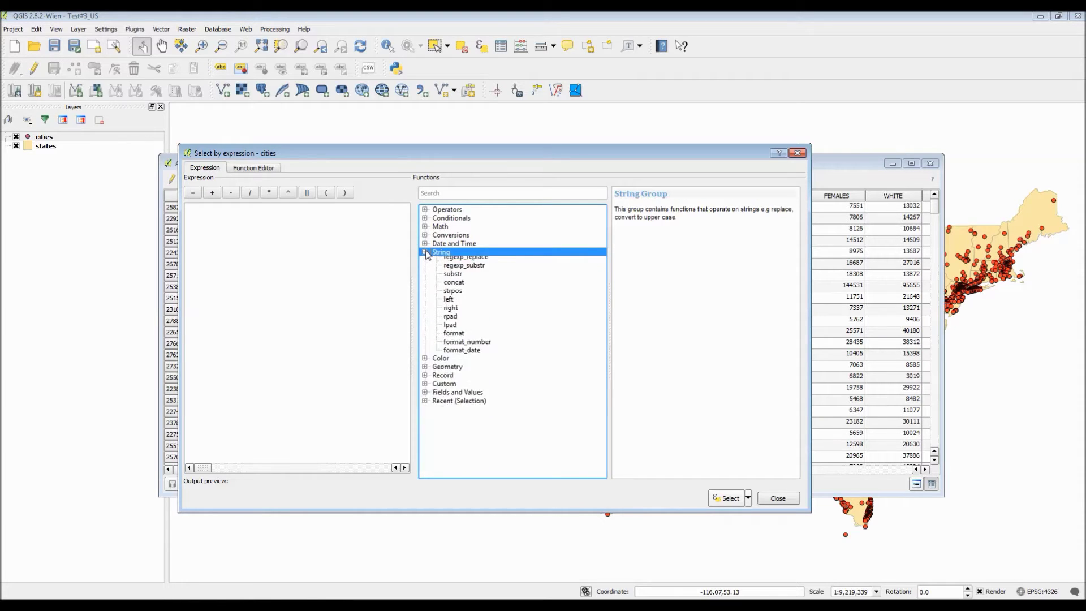
# Step: Browse the Color, Geometry, Record, Custom, Fields and Values and Recent groups
pyautogui.click(425, 260)
pyautogui.click(425, 261)
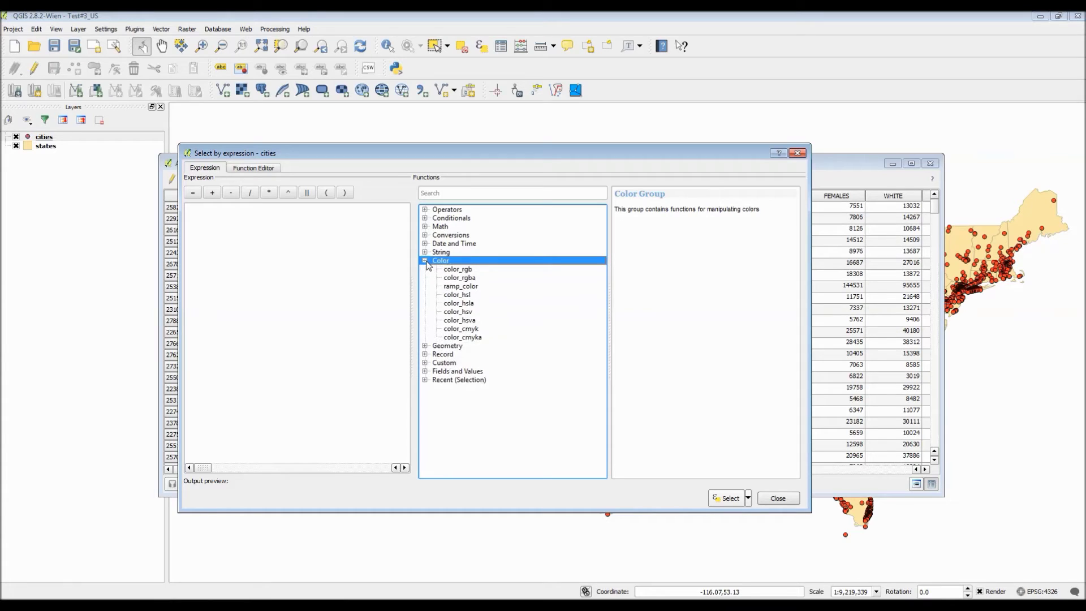
pyautogui.click(427, 261)
pyautogui.click(429, 270)
pyautogui.click(425, 270)
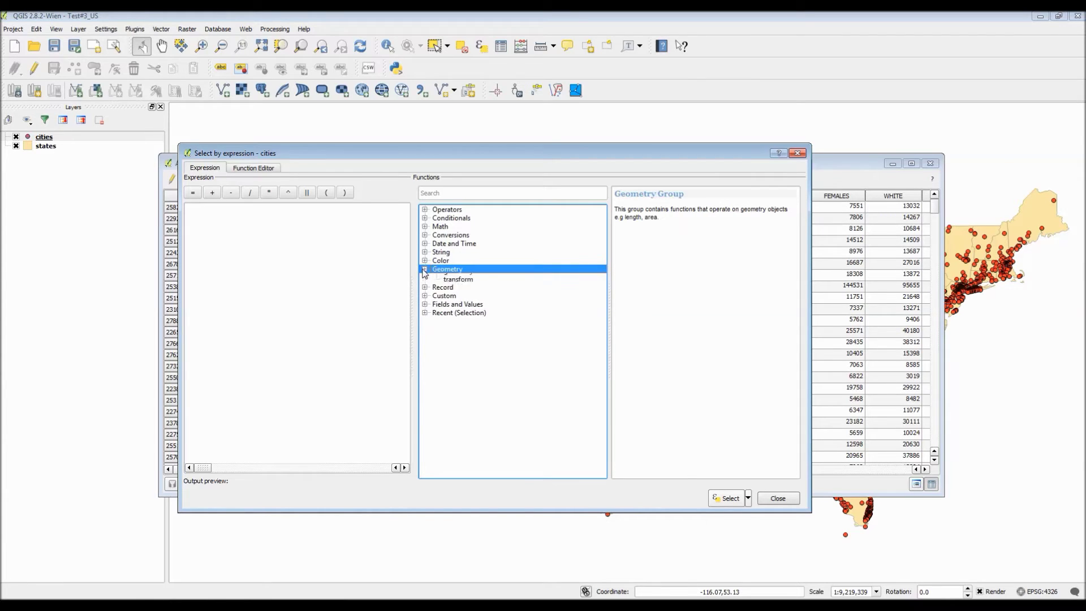
pyautogui.click(424, 269)
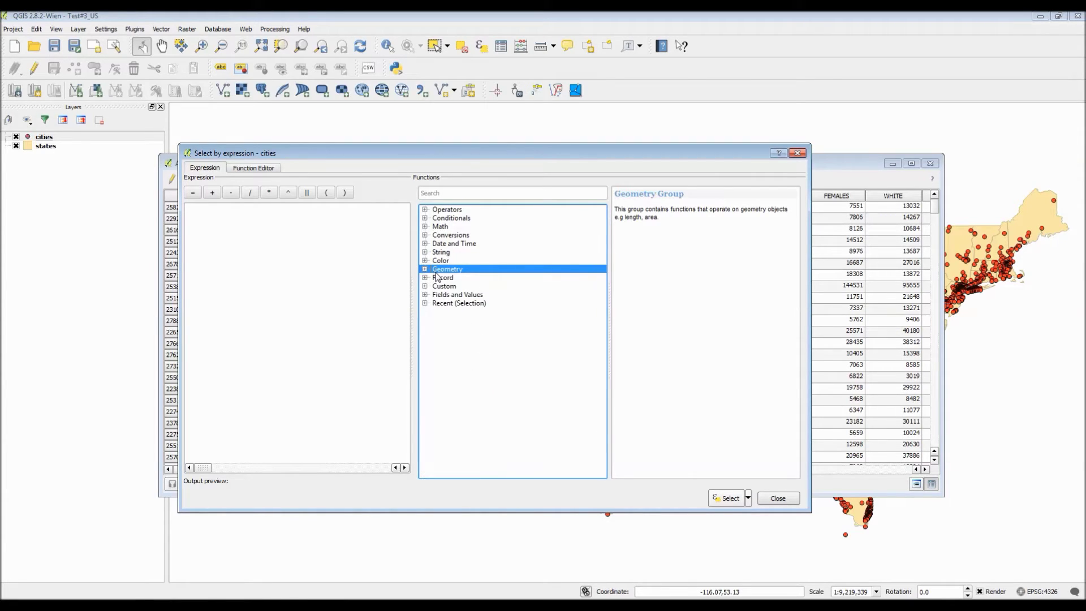
pyautogui.click(431, 278)
pyautogui.click(424, 277)
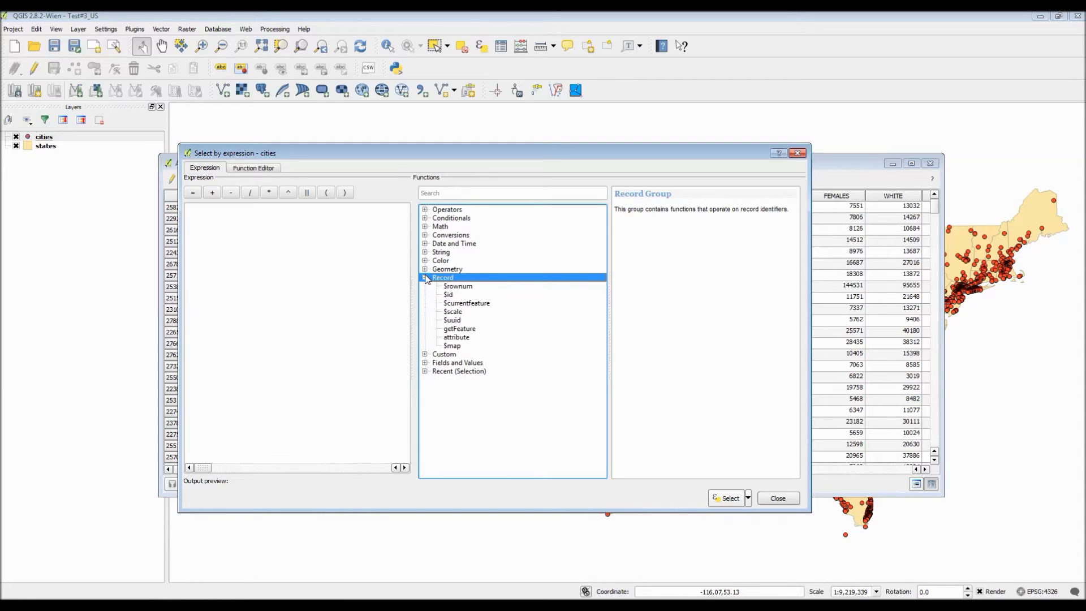
pyautogui.click(425, 278)
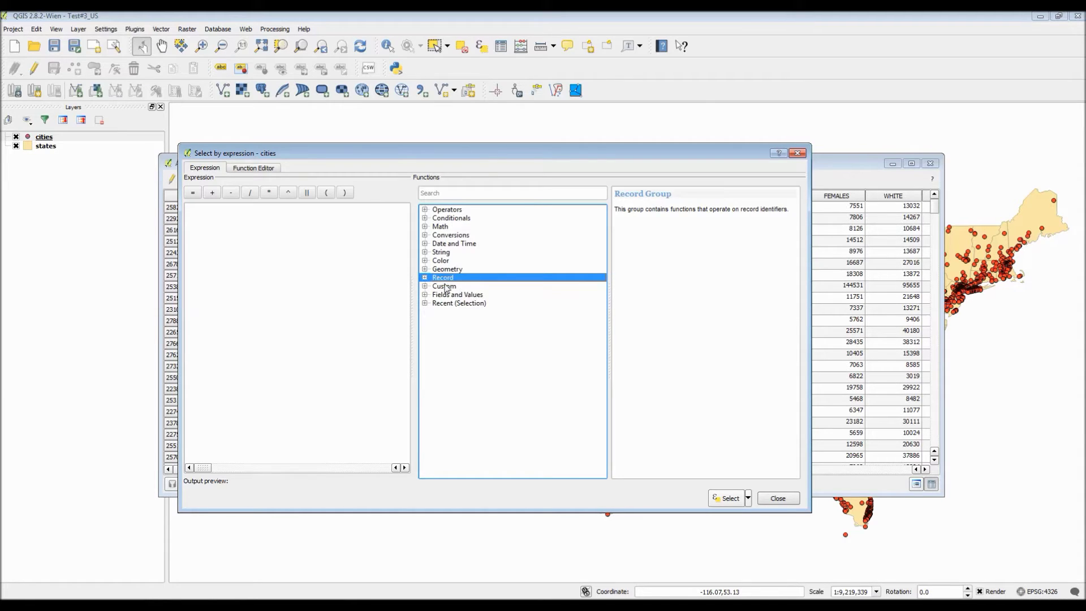
pyautogui.click(432, 286)
pyautogui.click(425, 286)
pyautogui.click(425, 287)
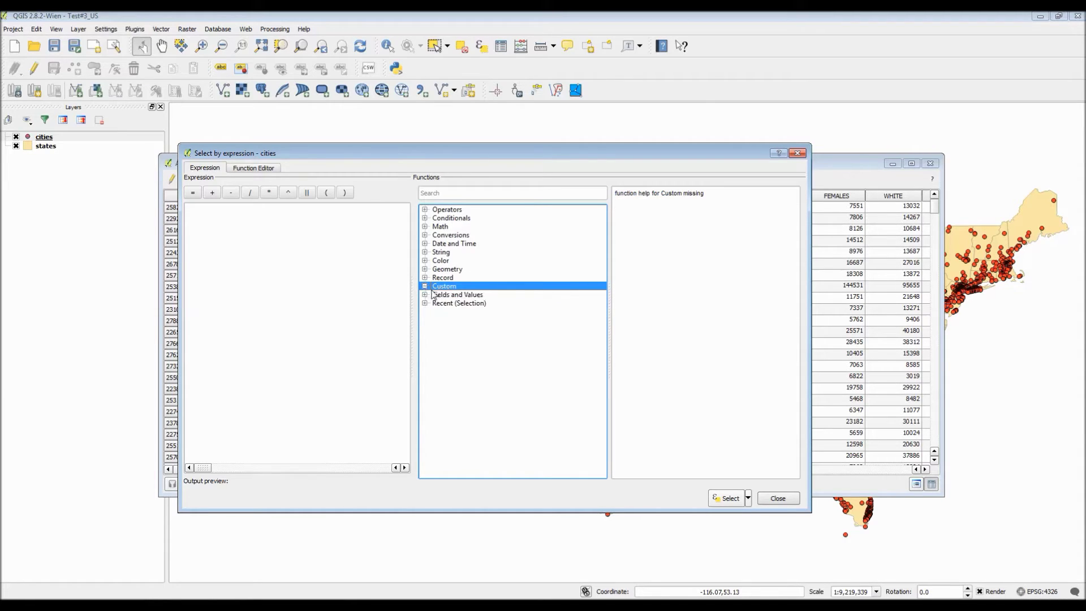
pyautogui.click(441, 295)
pyautogui.click(425, 295)
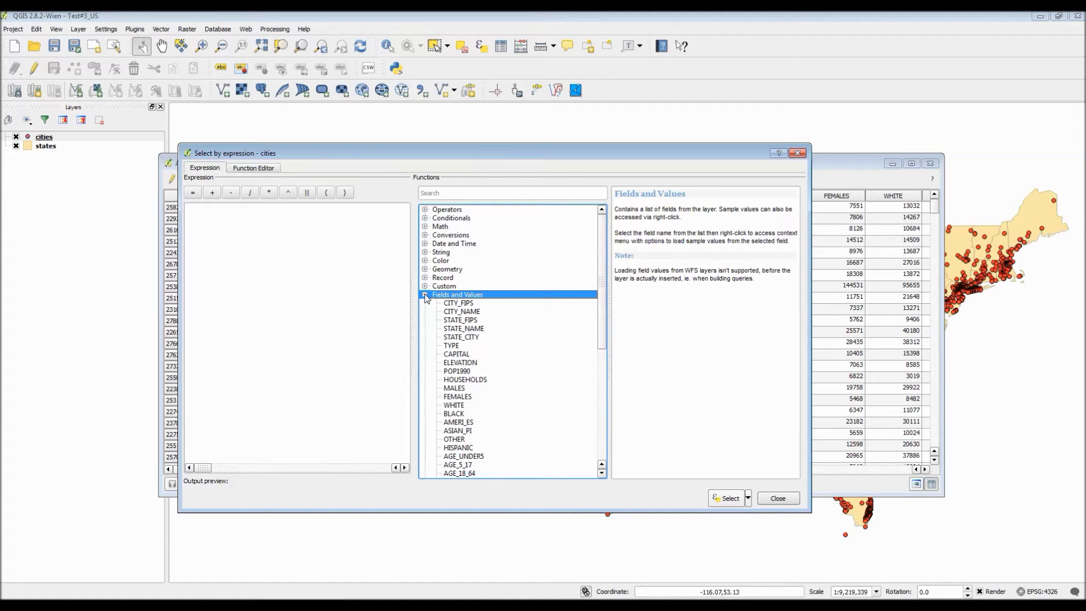
pyautogui.click(424, 295)
pyautogui.click(426, 304)
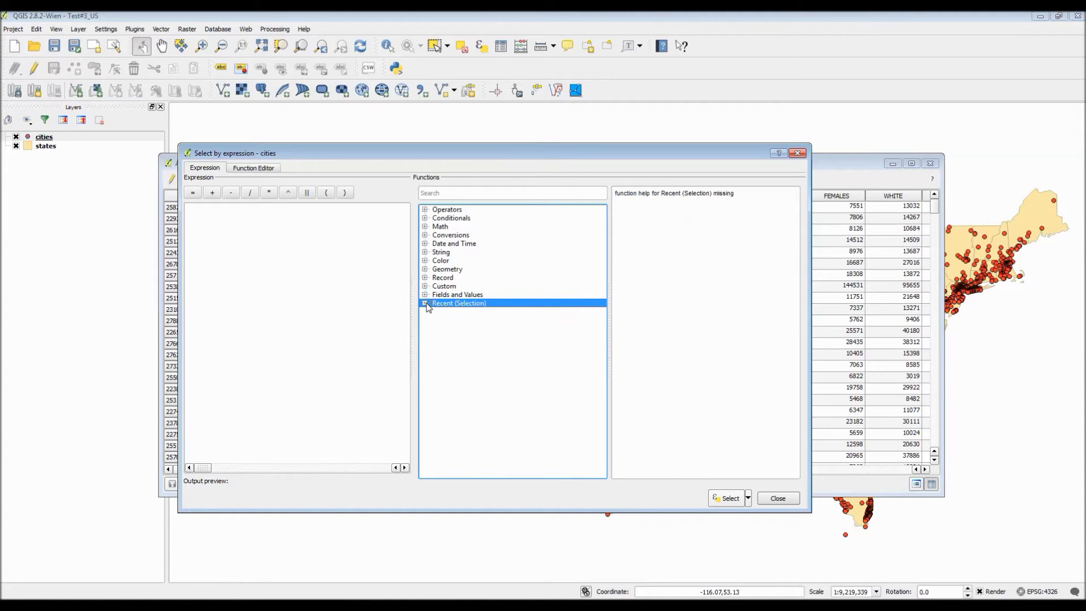
pyautogui.click(425, 304)
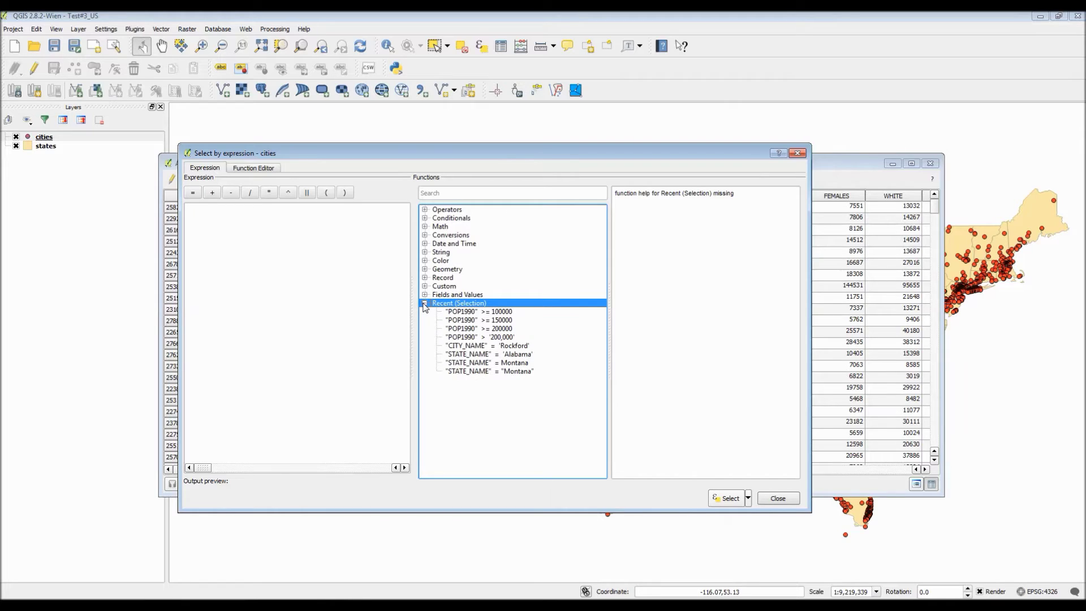
pyautogui.click(424, 304)
pyautogui.click(449, 295)
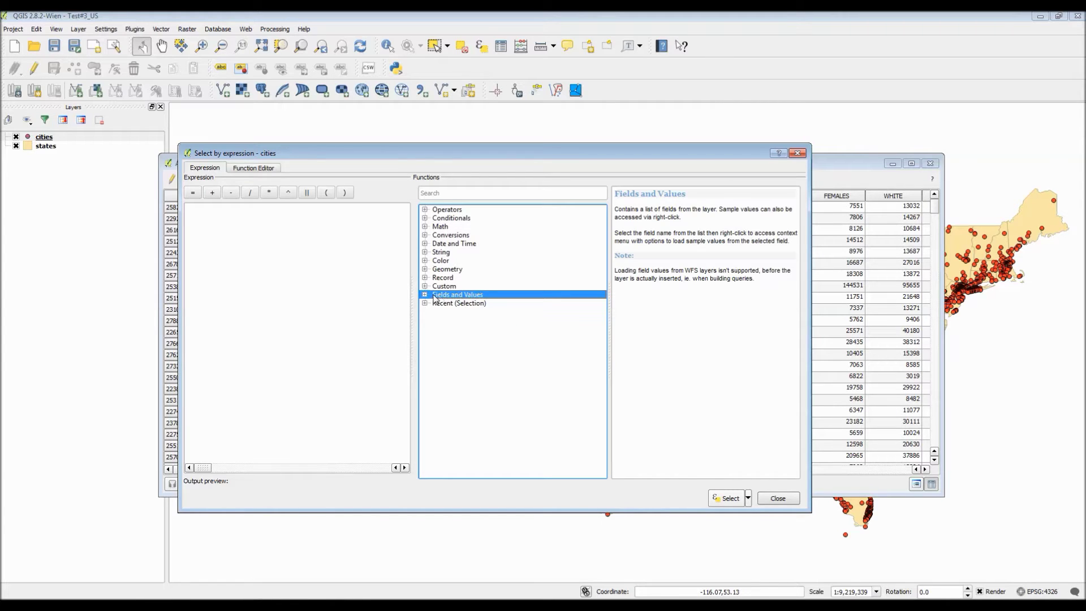
# Step: Build the expression "POP1990" <= 150000 using the POP1990 field and the <= operator
pyautogui.doubleClick(434, 296)
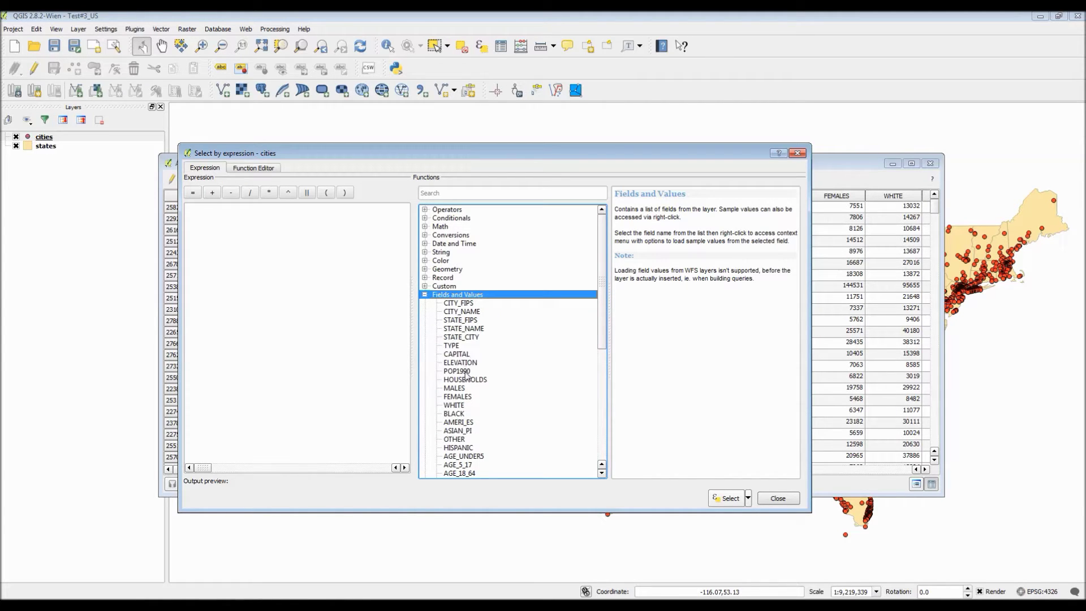
pyautogui.doubleClick(465, 372)
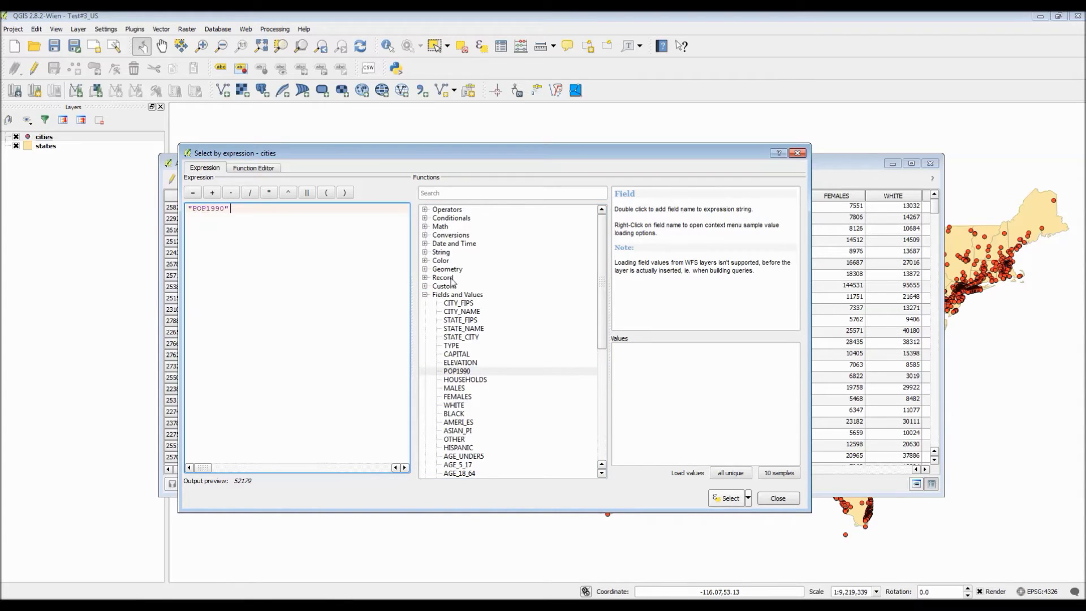
pyautogui.click(425, 295)
pyautogui.click(425, 209)
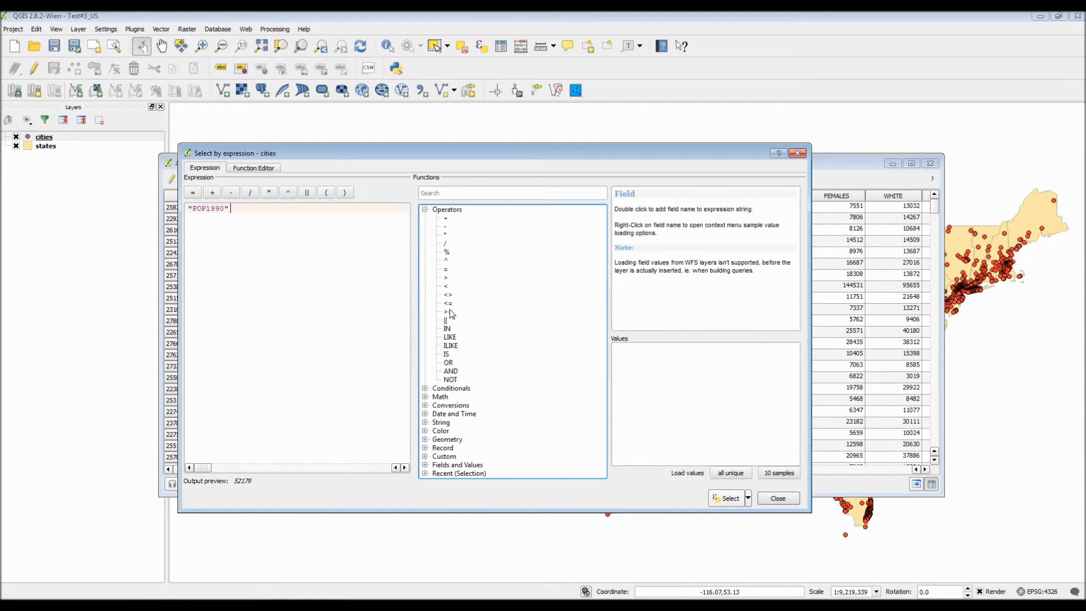
pyautogui.doubleClick(448, 304)
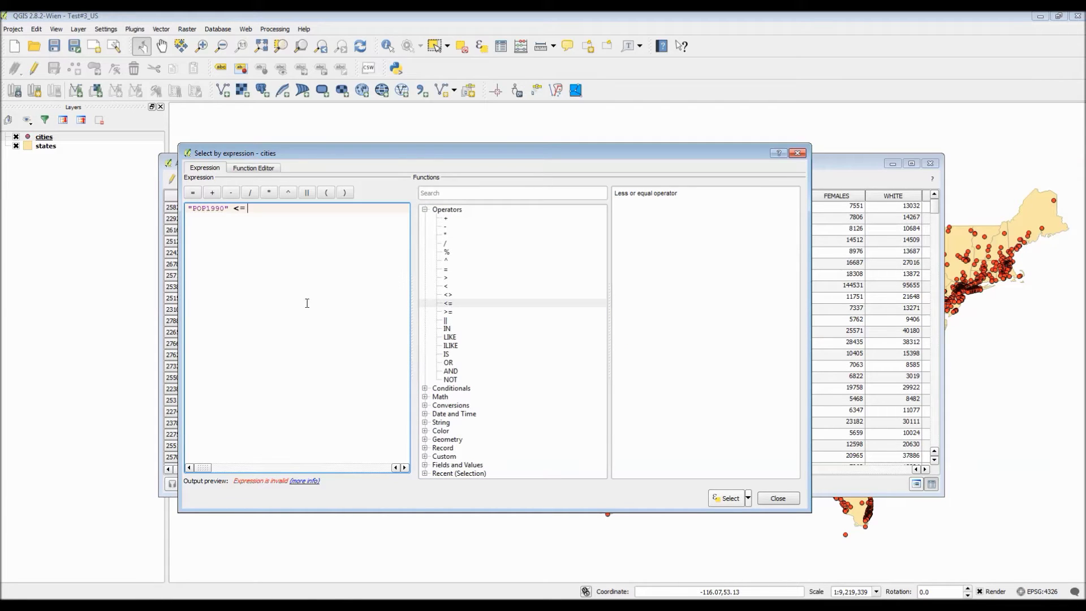
pyautogui.click(425, 210)
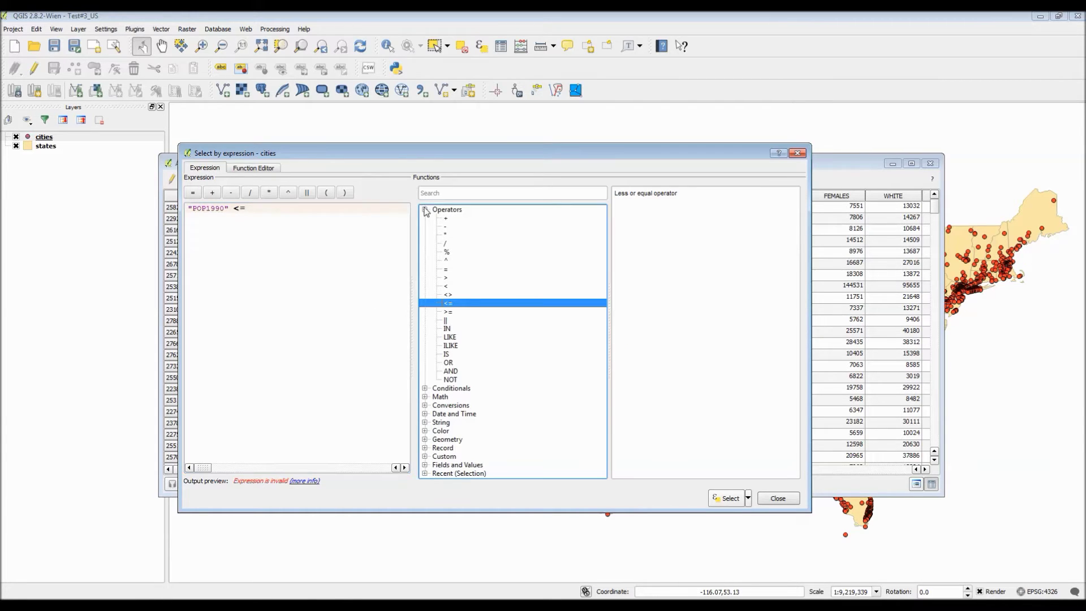
pyautogui.click(426, 210)
pyautogui.click(300, 211)
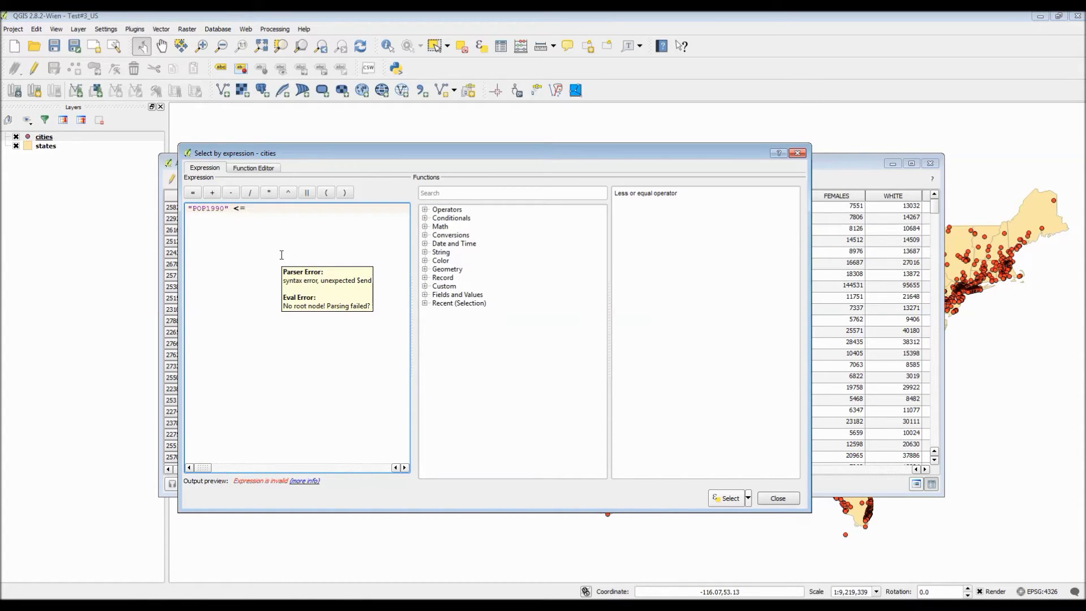
pyautogui.write('150000')
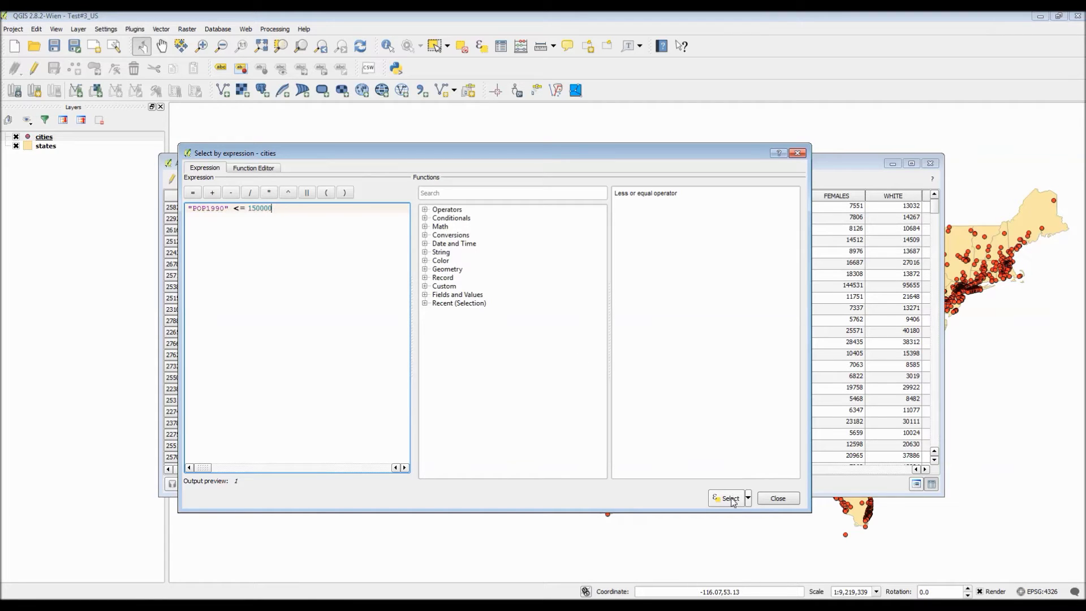
# Step: Select the 3015 cities matching the expression and close the selection dialog
pyautogui.click(748, 498)
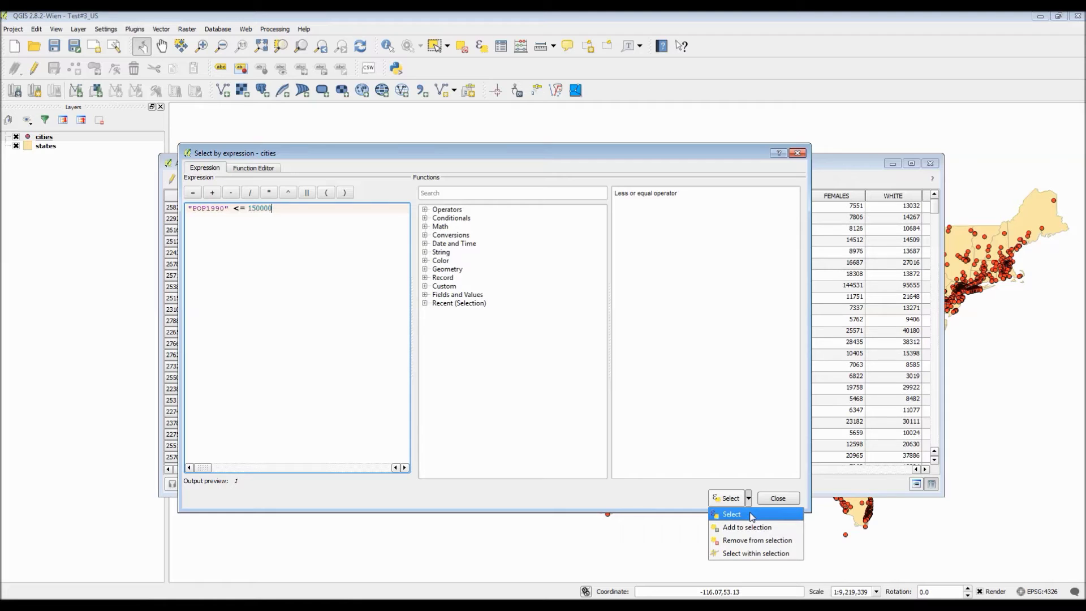
pyautogui.click(752, 515)
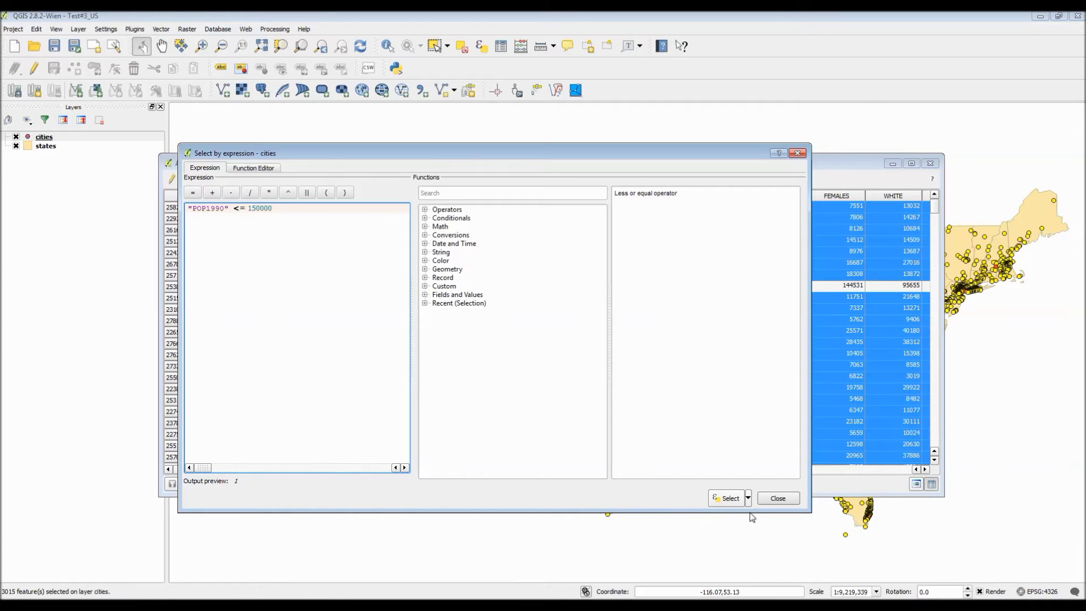
pyautogui.click(798, 154)
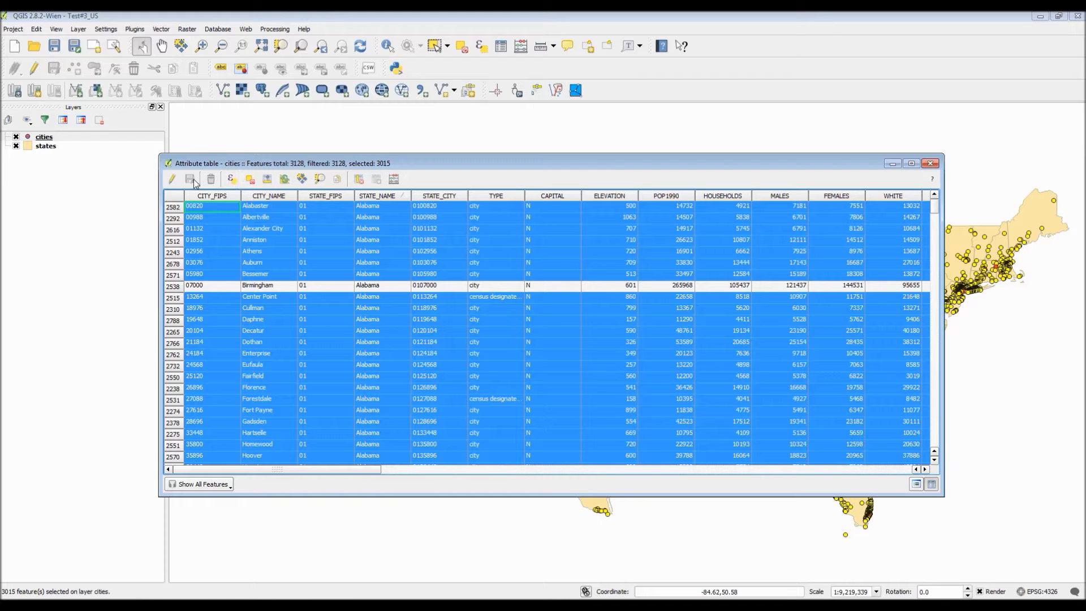
pyautogui.moveTo(837, 166)
pyautogui.mouseDown()
pyautogui.moveTo(823, 529)
pyautogui.moveTo(839, 148)
pyautogui.mouseUp()
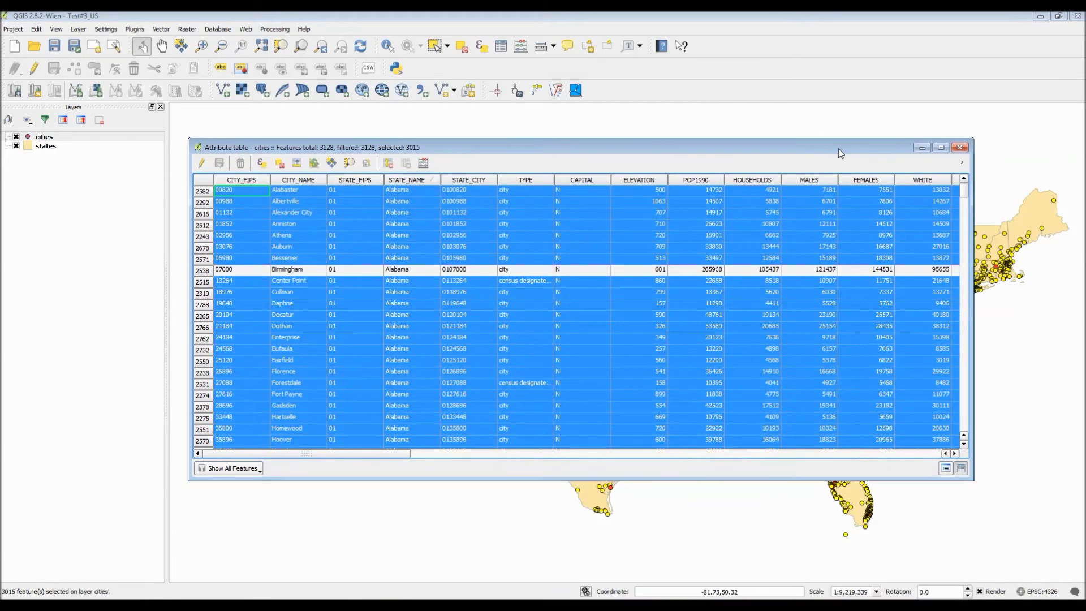
# Step: Clear the city selection and close the cities attribute table
pyautogui.click(261, 164)
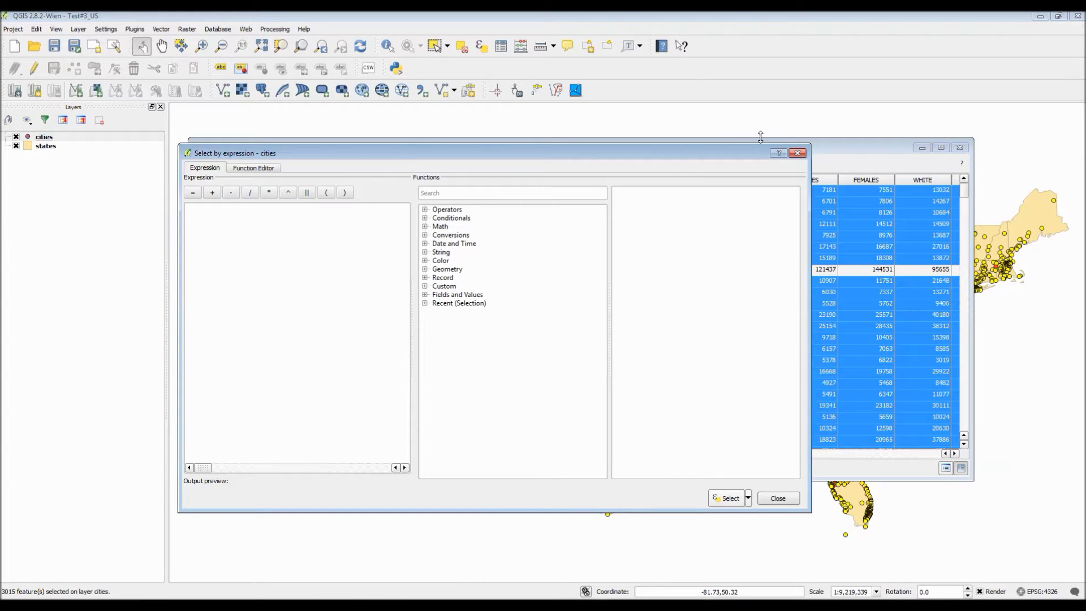
pyautogui.click(798, 153)
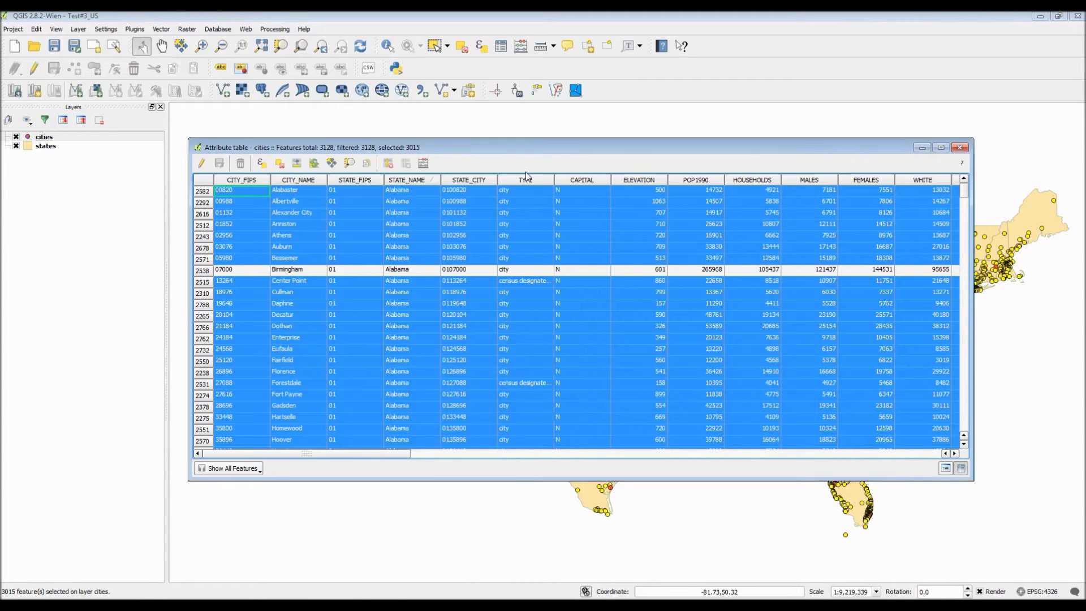
pyautogui.click(282, 168)
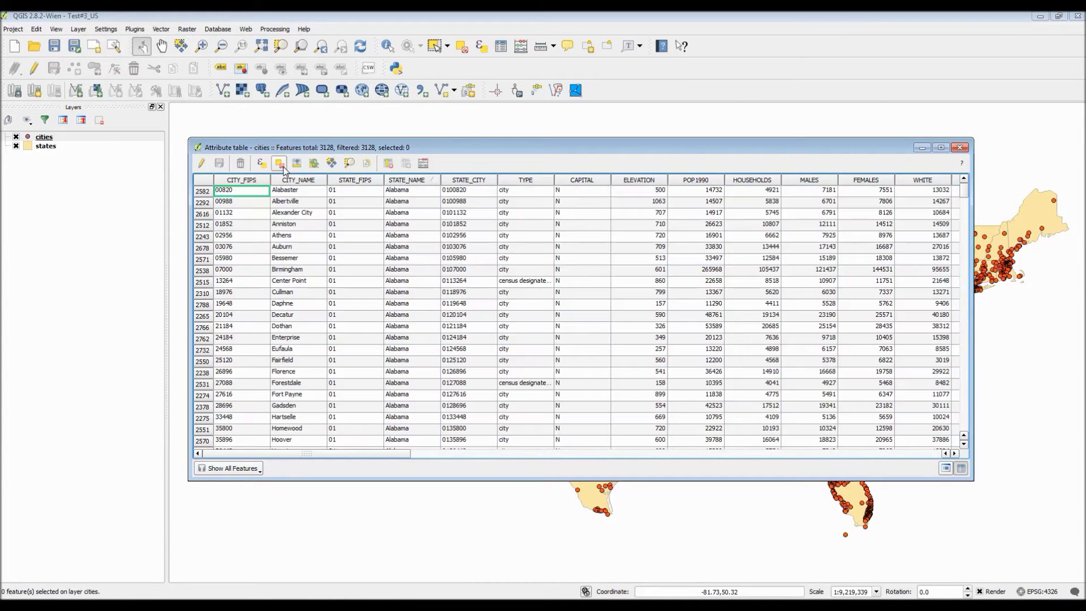
pyautogui.click(960, 149)
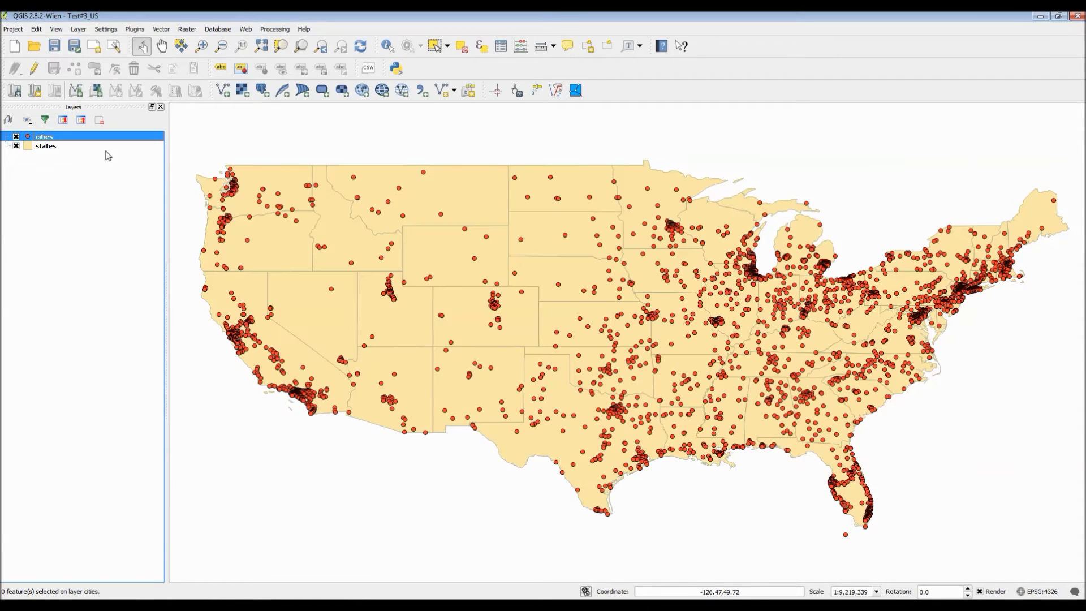
# Step: Open the states attribute table, sort its 49 features by AREA, and turn on editing
pyautogui.click(40, 149)
pyautogui.rightClick(41, 148)
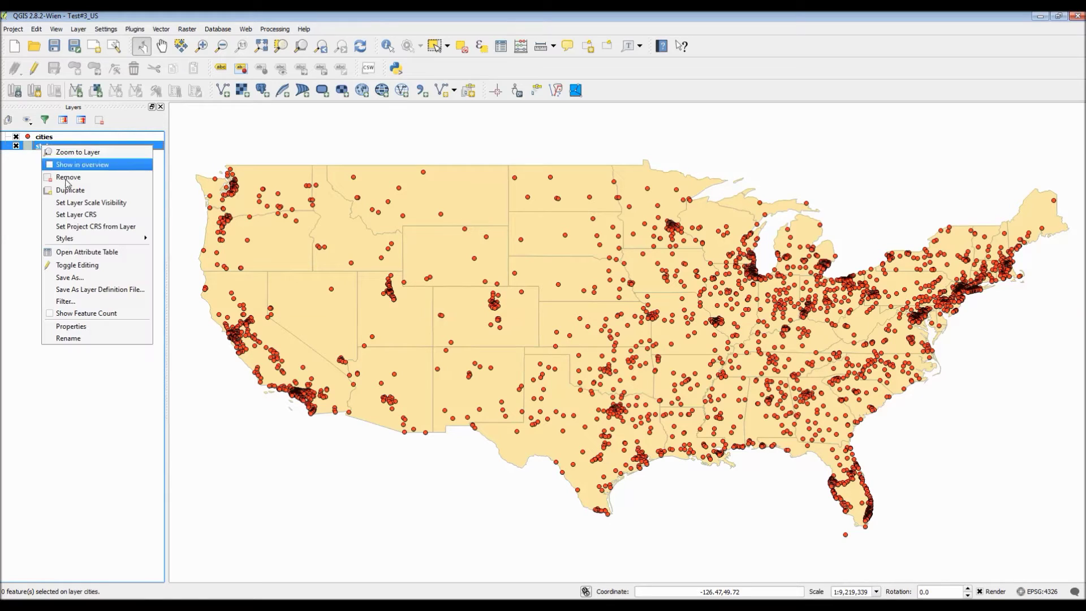
pyautogui.click(106, 254)
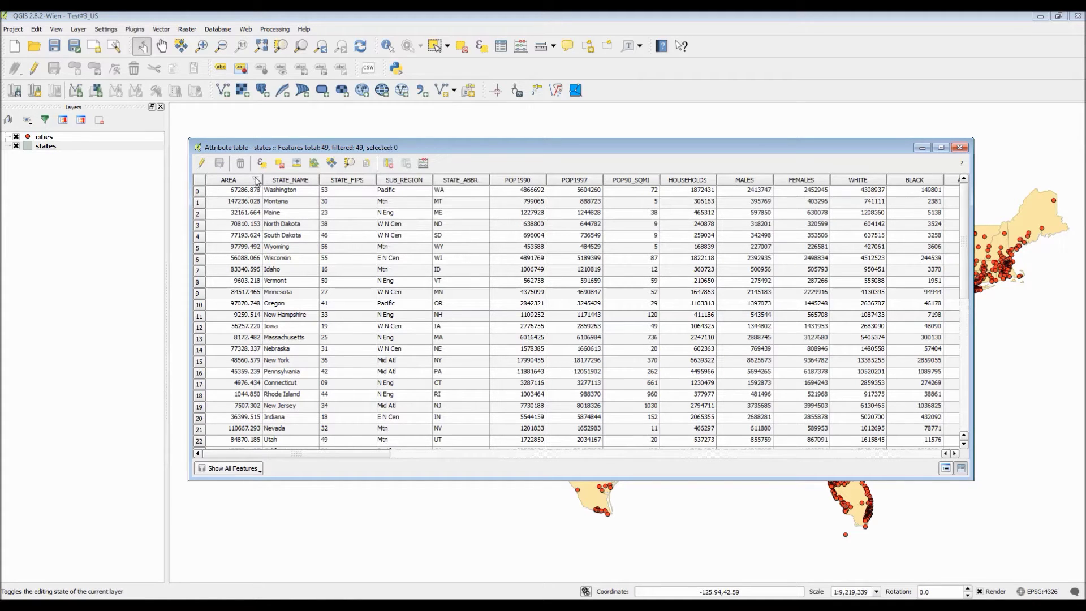
pyautogui.click(238, 180)
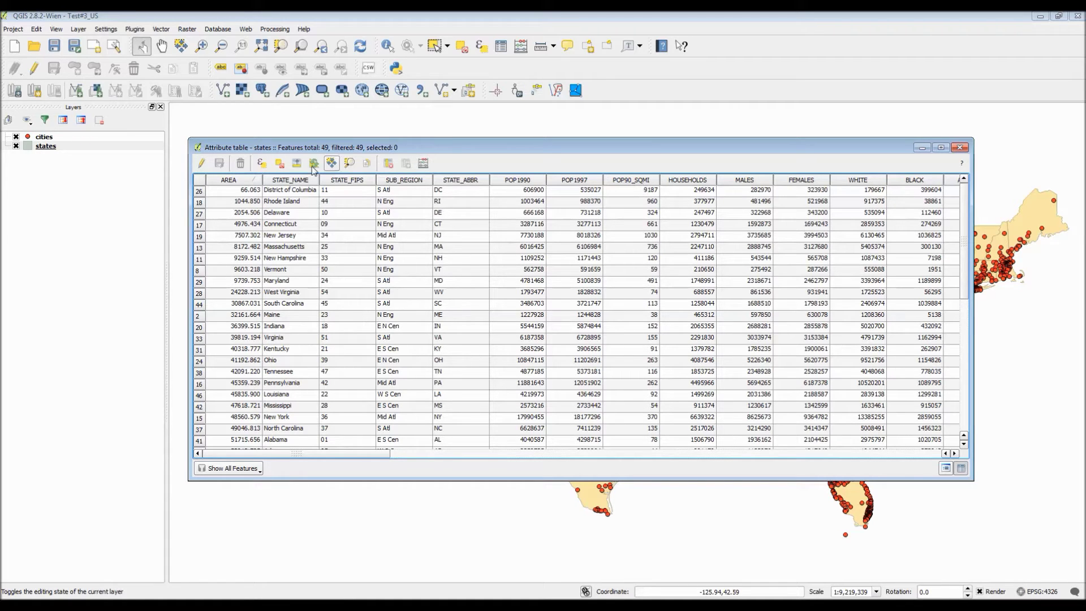
pyautogui.click(207, 166)
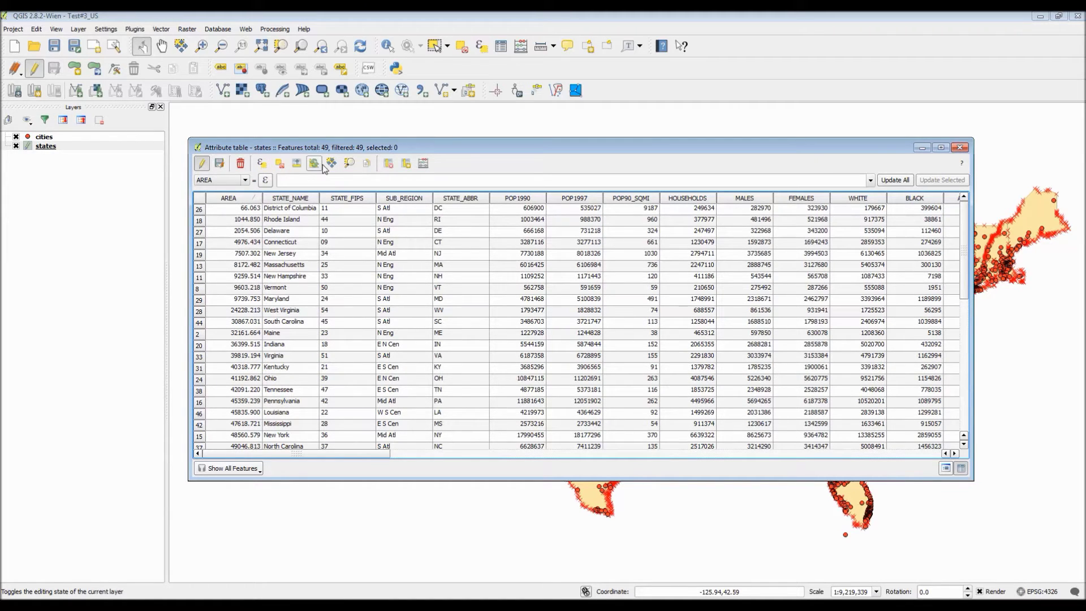
# Step: Create integer field Pop97_SQMI with the comment population (97) per square mile density
pyautogui.click(407, 165)
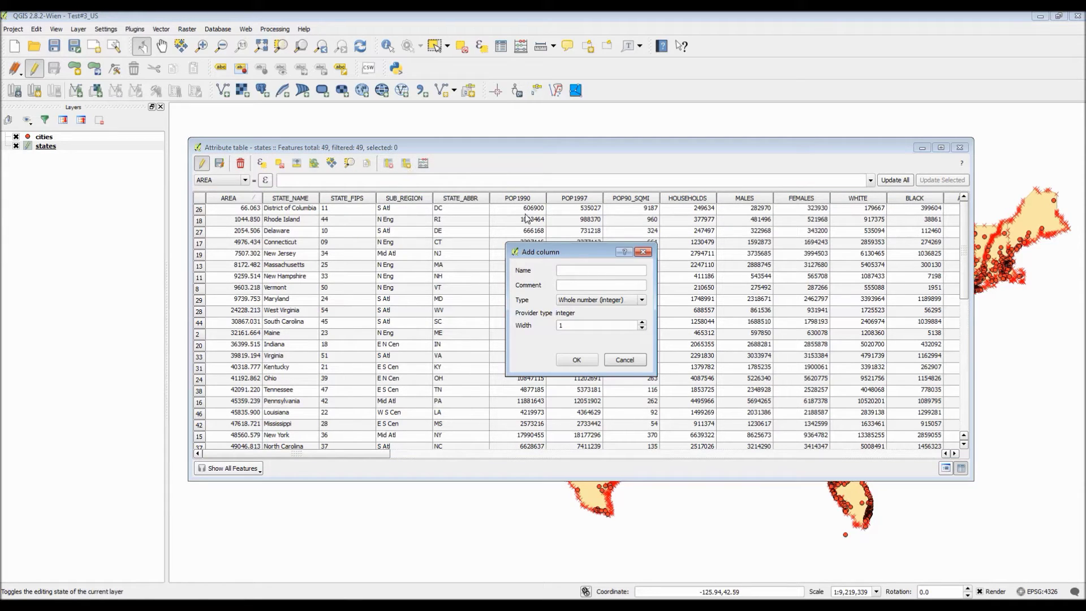
pyautogui.click(565, 268)
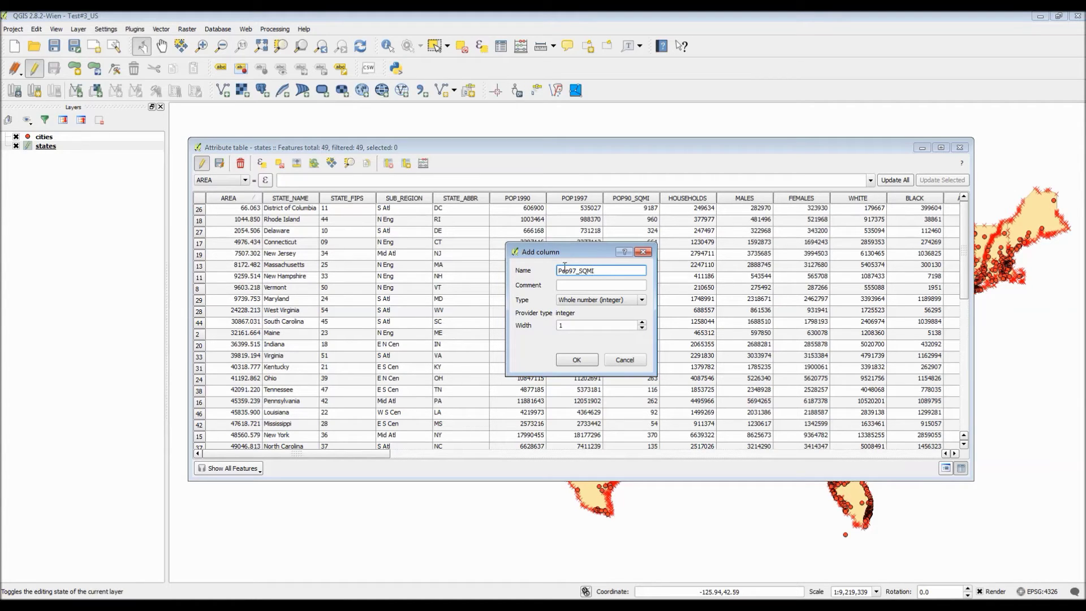
pyautogui.press('Tab')
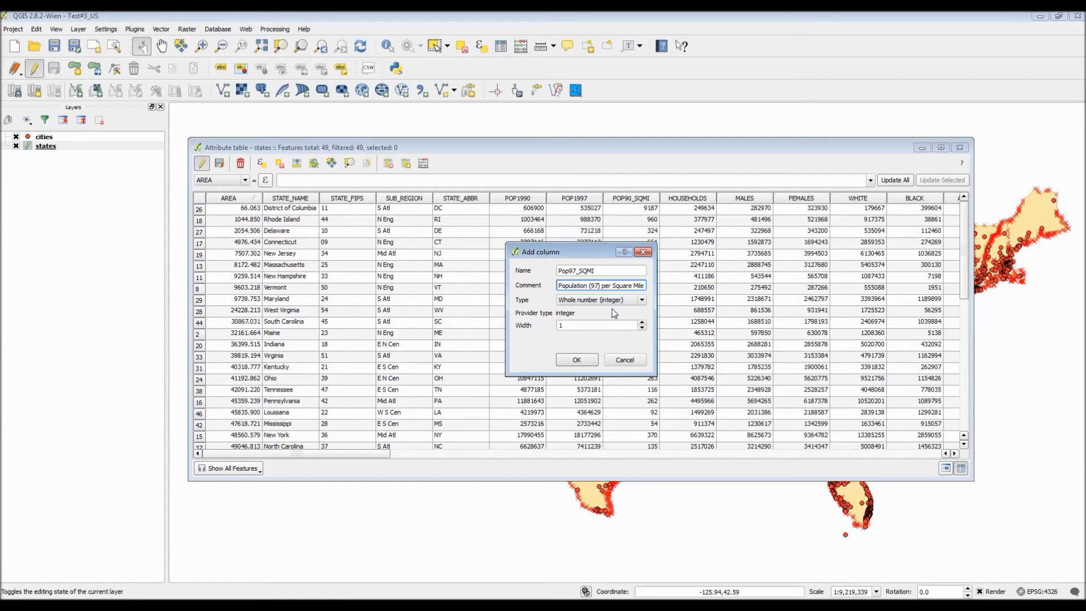
pyautogui.write('(Density)')
pyautogui.write(')')
pyautogui.click(610, 301)
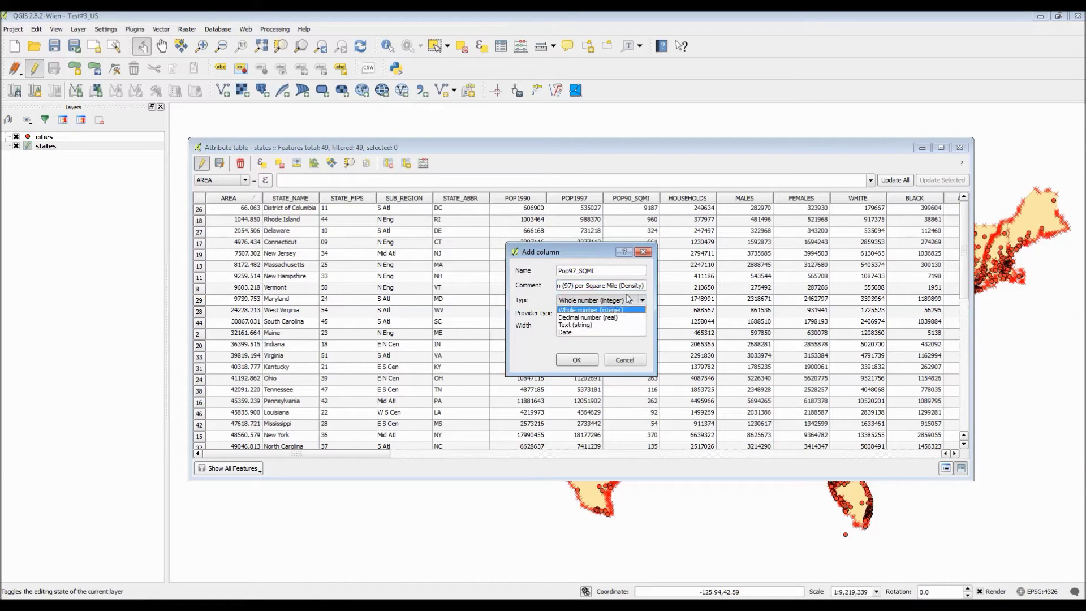
pyautogui.click(629, 303)
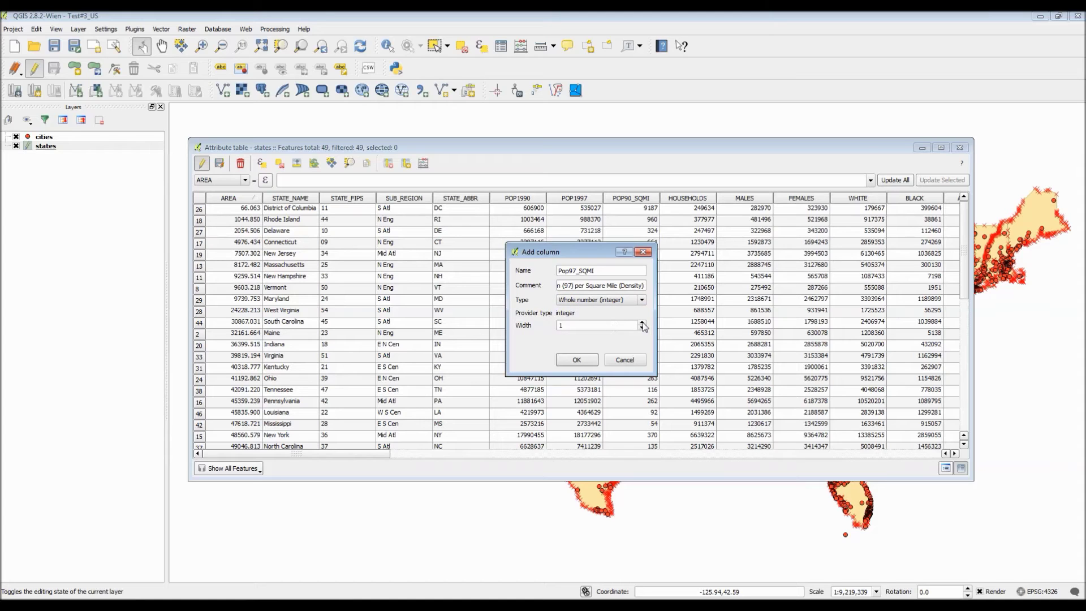
pyautogui.click(576, 359)
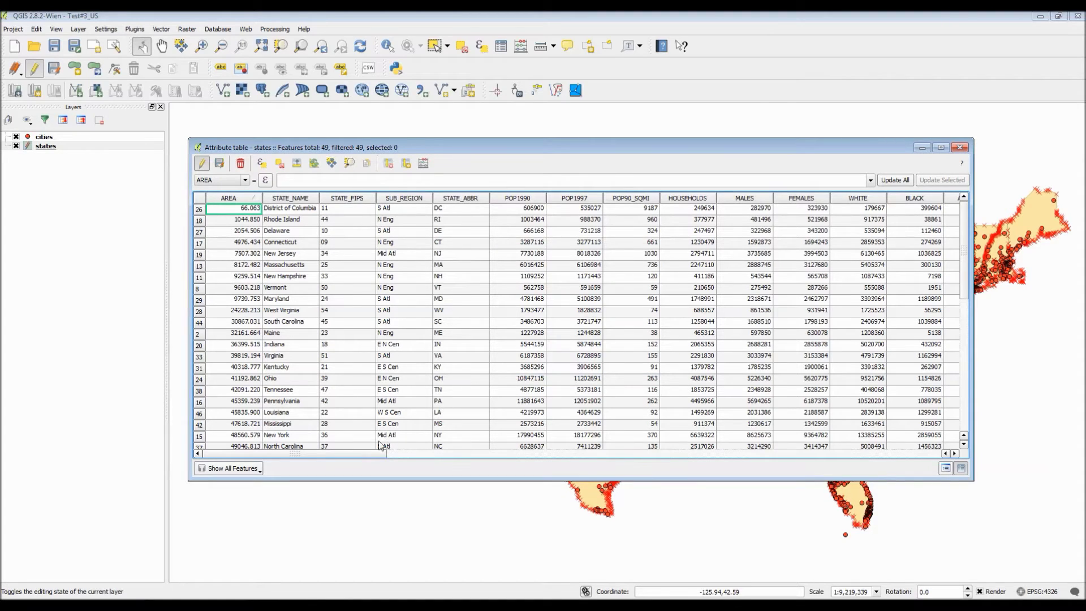
# Step: Scroll right to the NULL-filled Pop97_SQMI column and sort the states rows by it
pyautogui.moveTo(366, 454); pyautogui.dragTo(937, 456)
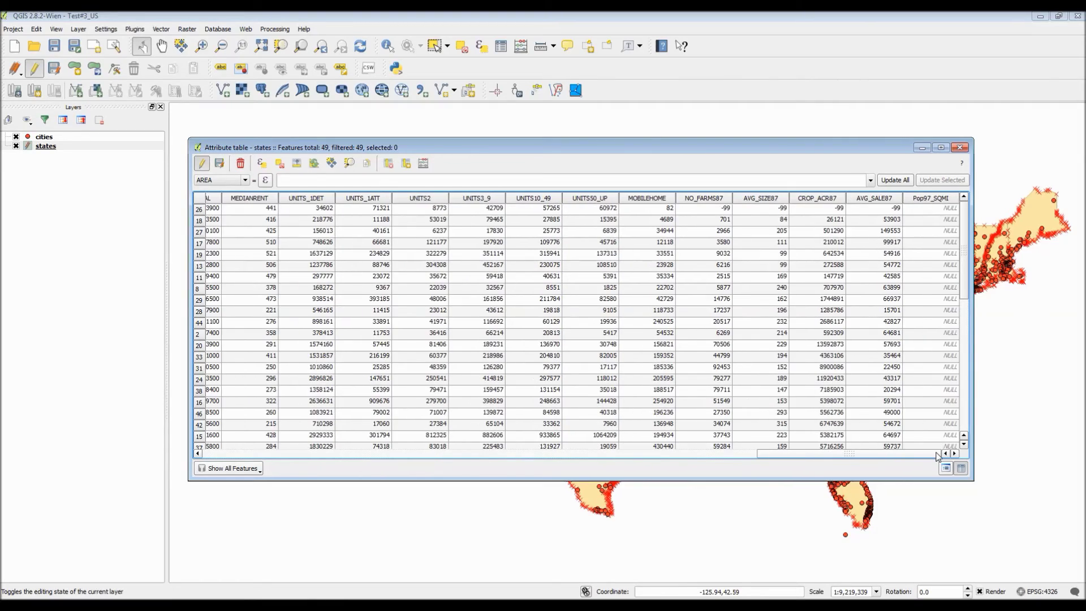
pyautogui.click(934, 212)
pyautogui.click(934, 199)
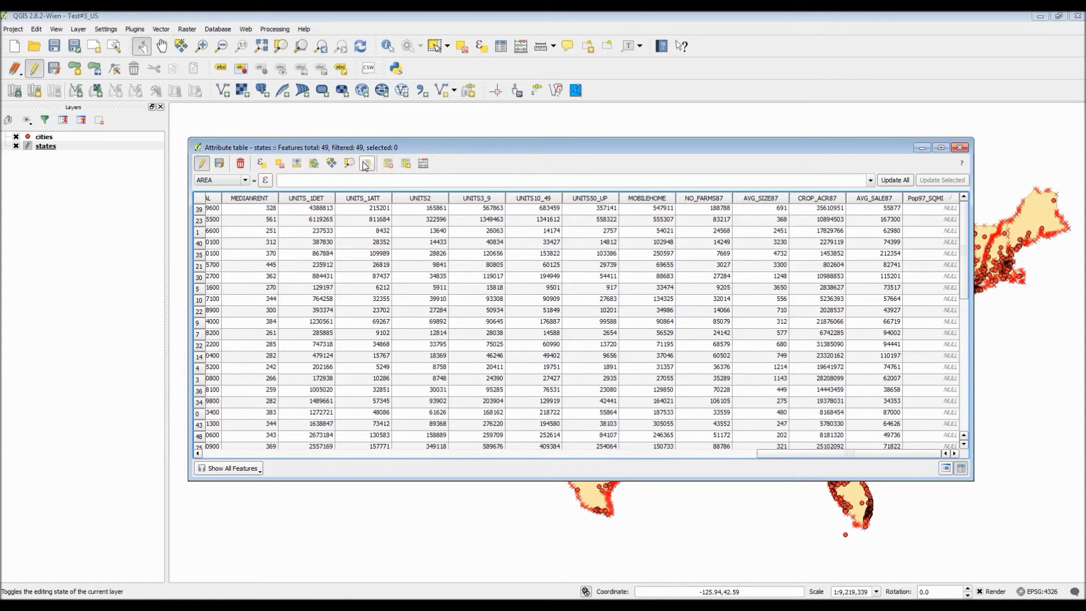
pyautogui.click(428, 167)
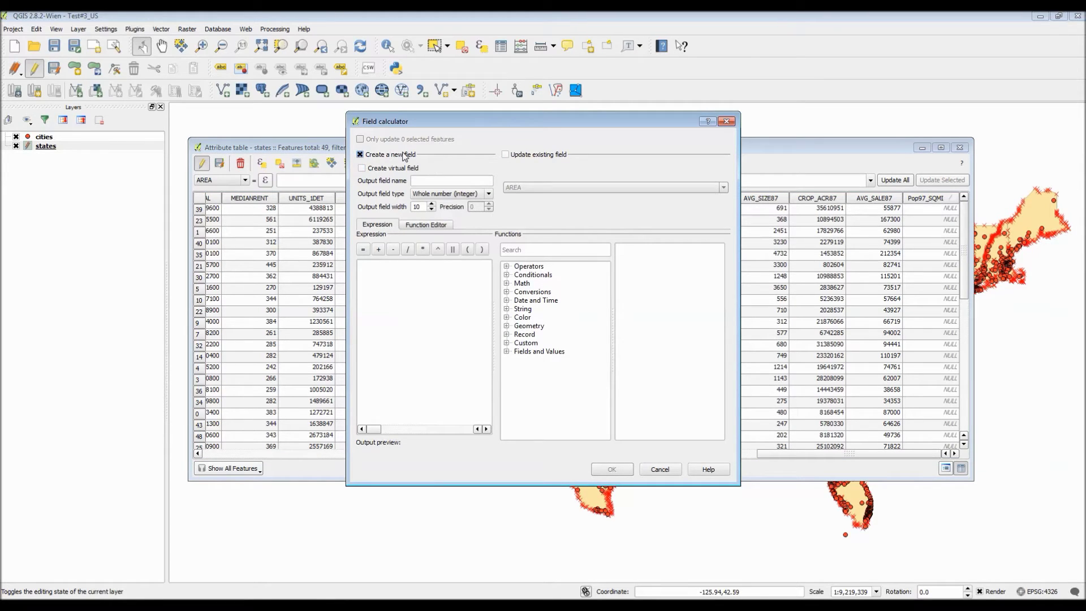
# Step: In Field calculator, update the existing Pop97_SQMI field with "POP1997" / "AREA"
pyautogui.click(506, 154)
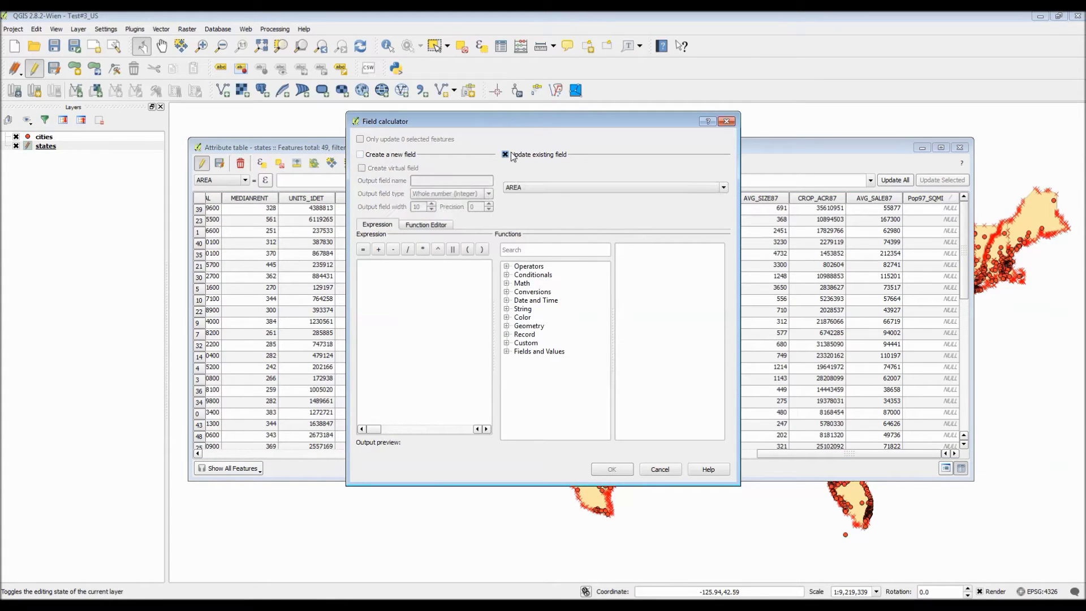
pyautogui.click(557, 186)
pyautogui.scroll(-1, 724, 214)
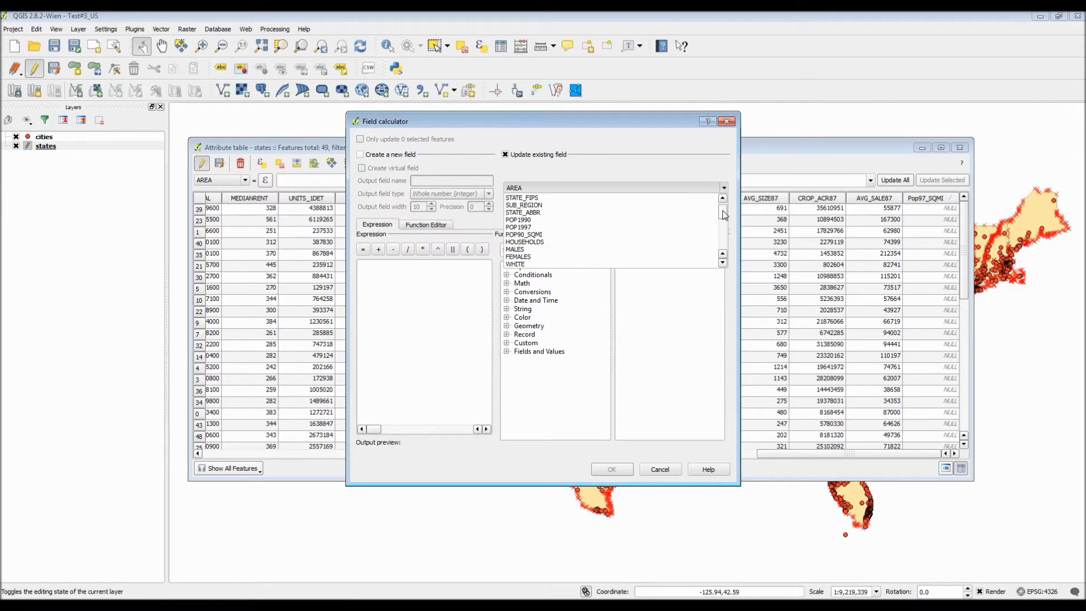
pyautogui.scroll(-8, 724, 214)
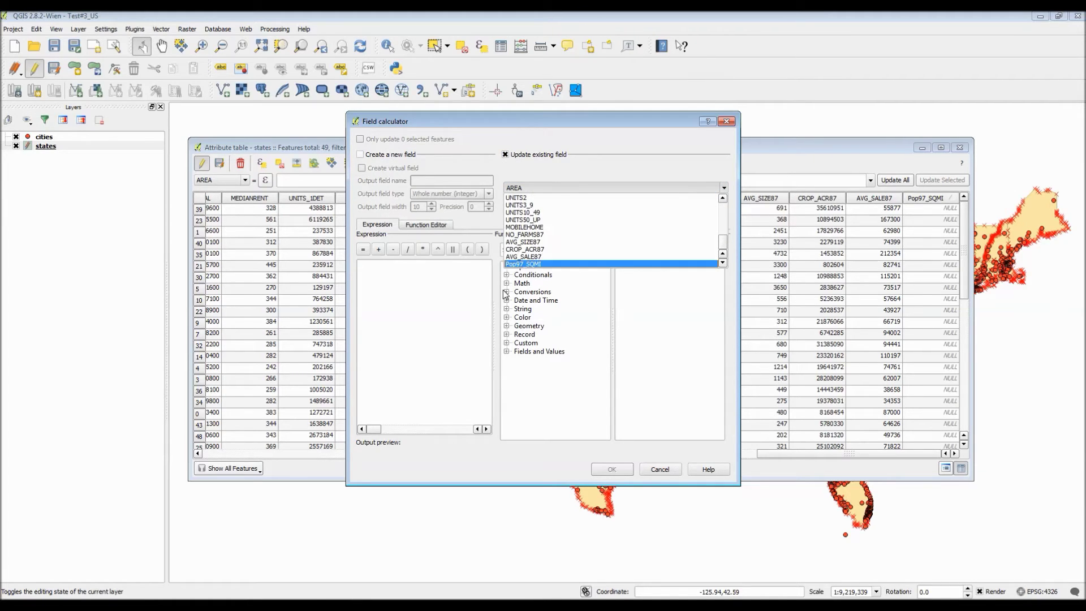
pyautogui.click(522, 263)
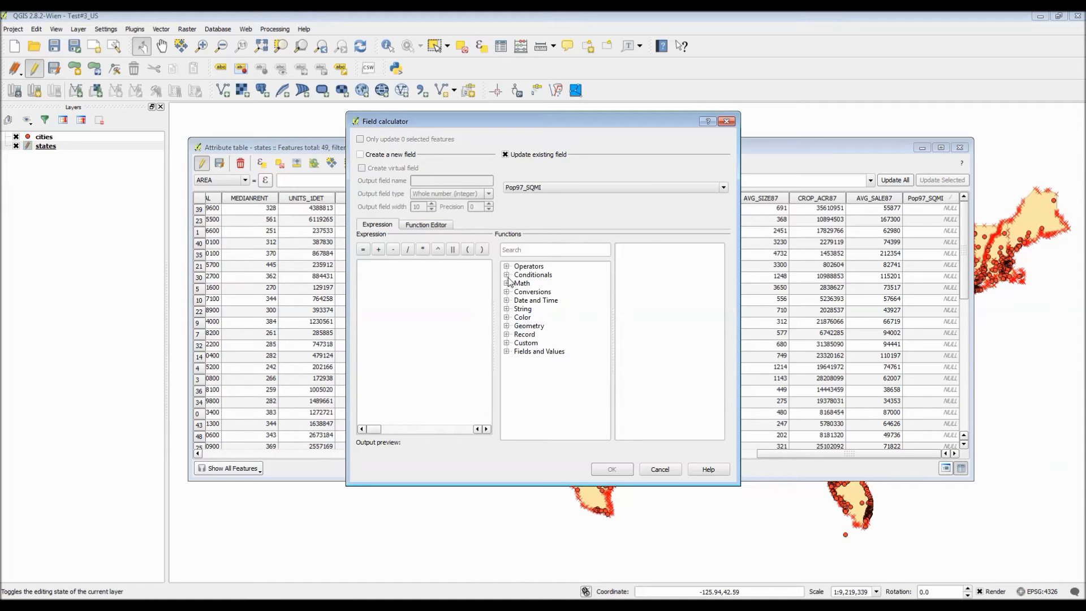
pyautogui.click(507, 351)
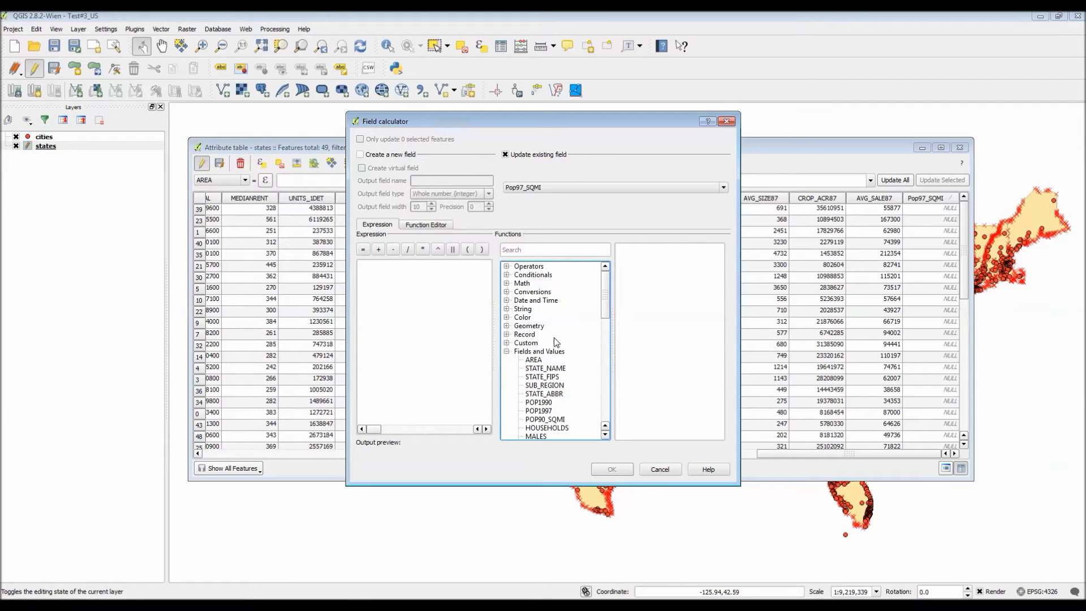
pyautogui.moveTo(606, 303); pyautogui.dragTo(608, 317)
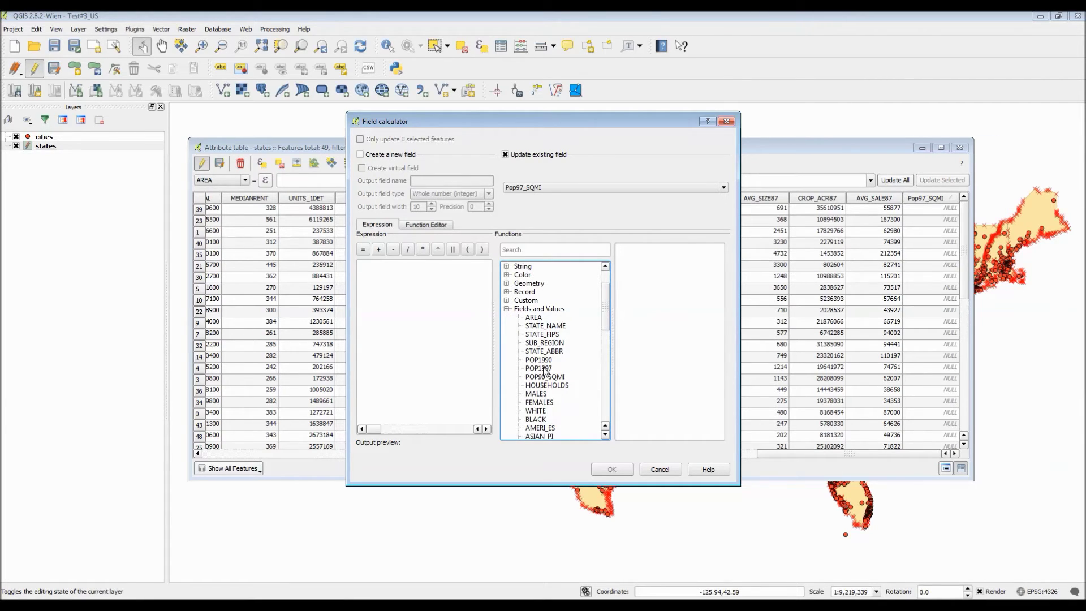
pyautogui.doubleClick(538, 368)
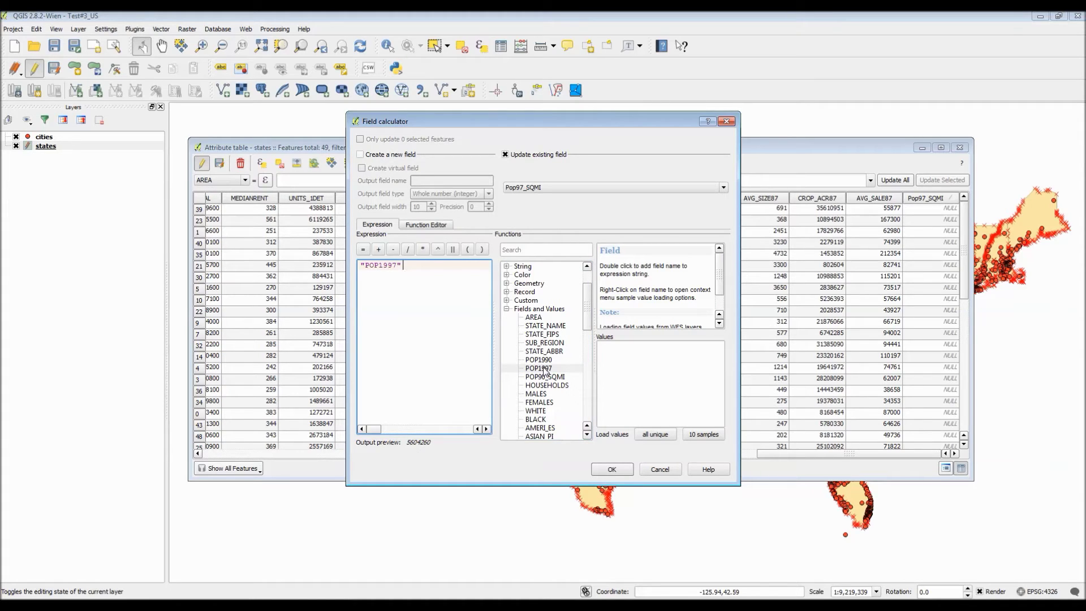
pyautogui.click(408, 251)
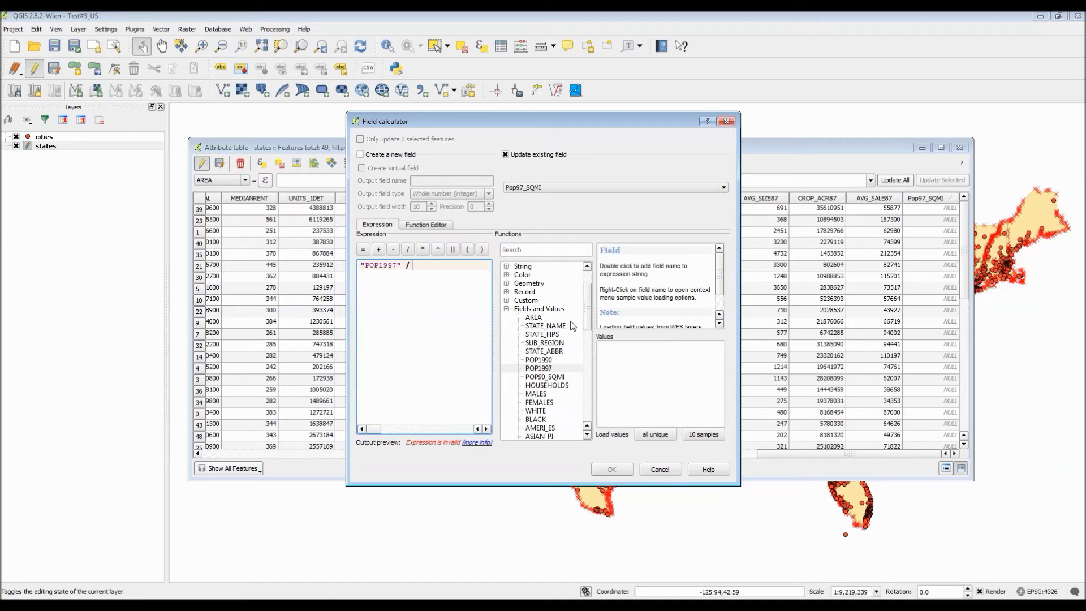
pyautogui.doubleClick(537, 319)
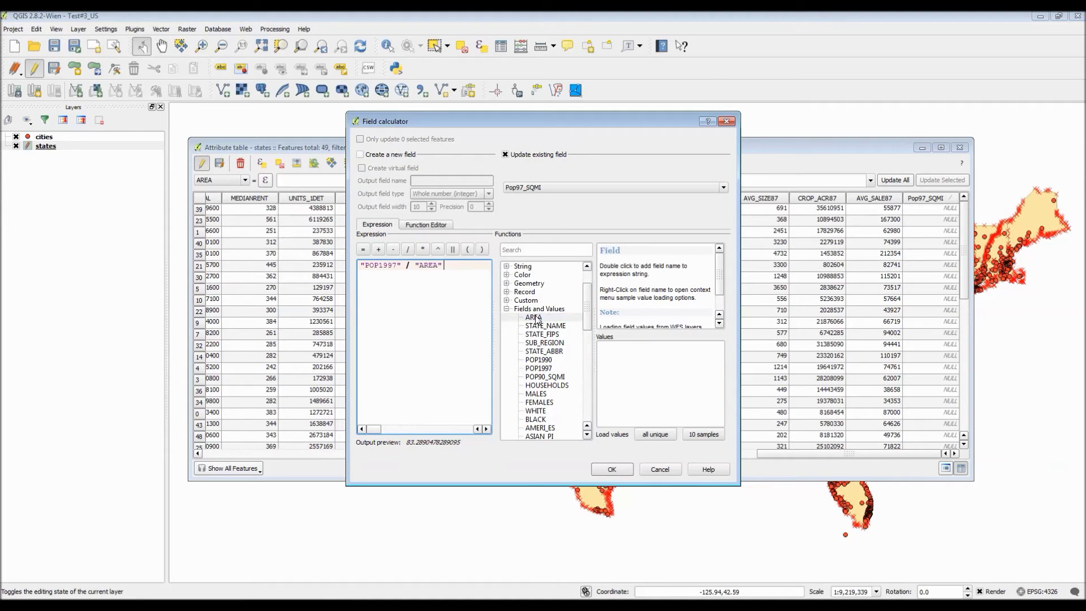
pyautogui.click(612, 469)
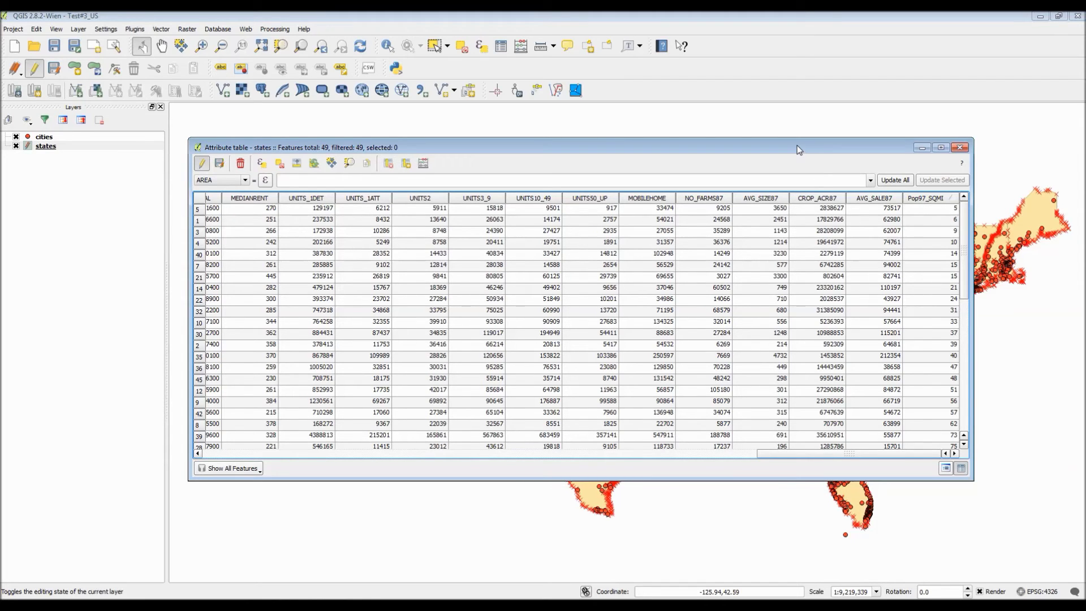
# Step: Stop editing the states layer, save the changes, and close the attribute table
pyautogui.moveTo(798, 149); pyautogui.dragTo(806, 185)
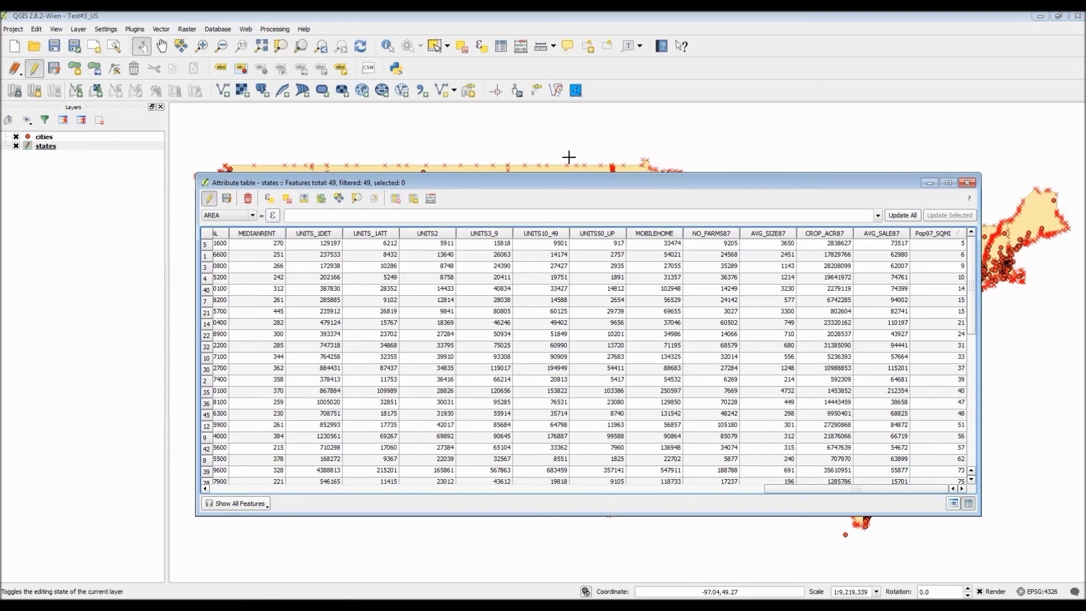
pyautogui.click(33, 70)
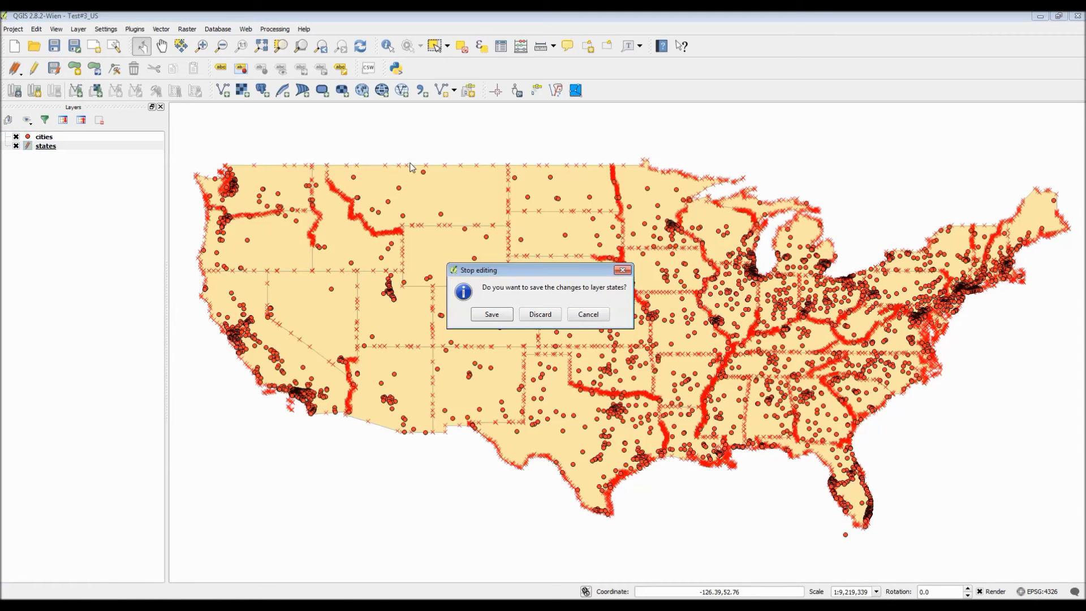
pyautogui.click(492, 314)
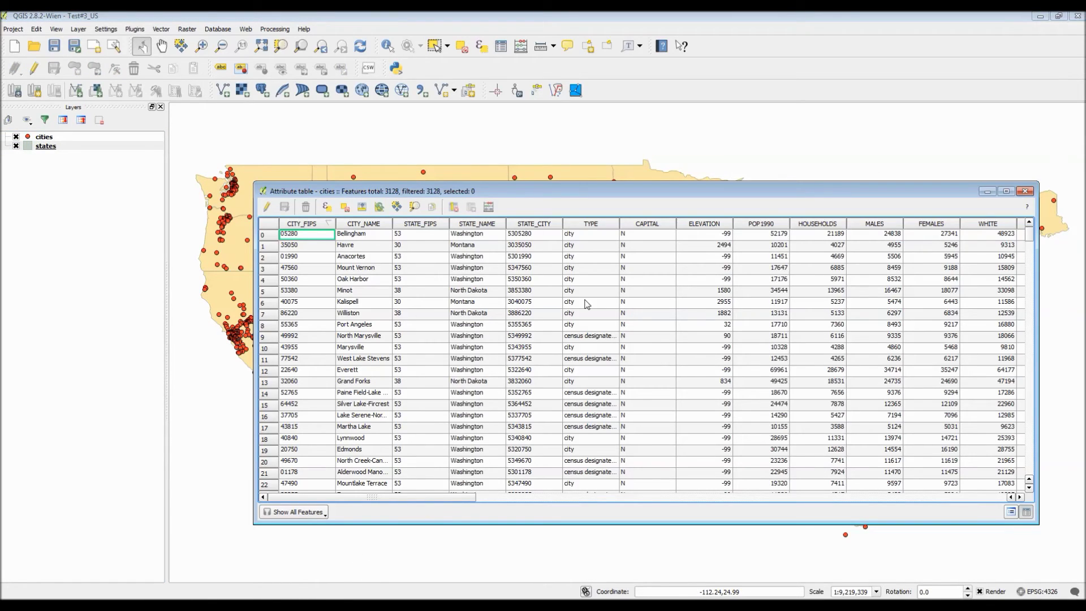
pyautogui.click(1025, 191)
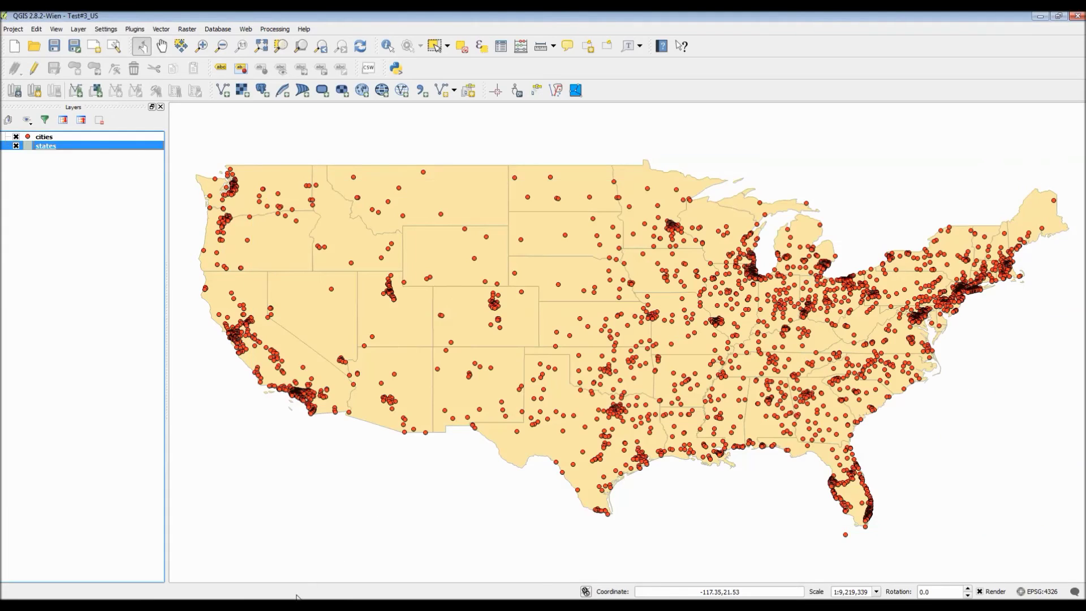
# Step: Reopen the states attribute table and sort Pop97_SQMI descending, with District of Columbia first at 8099
pyautogui.press('F6')
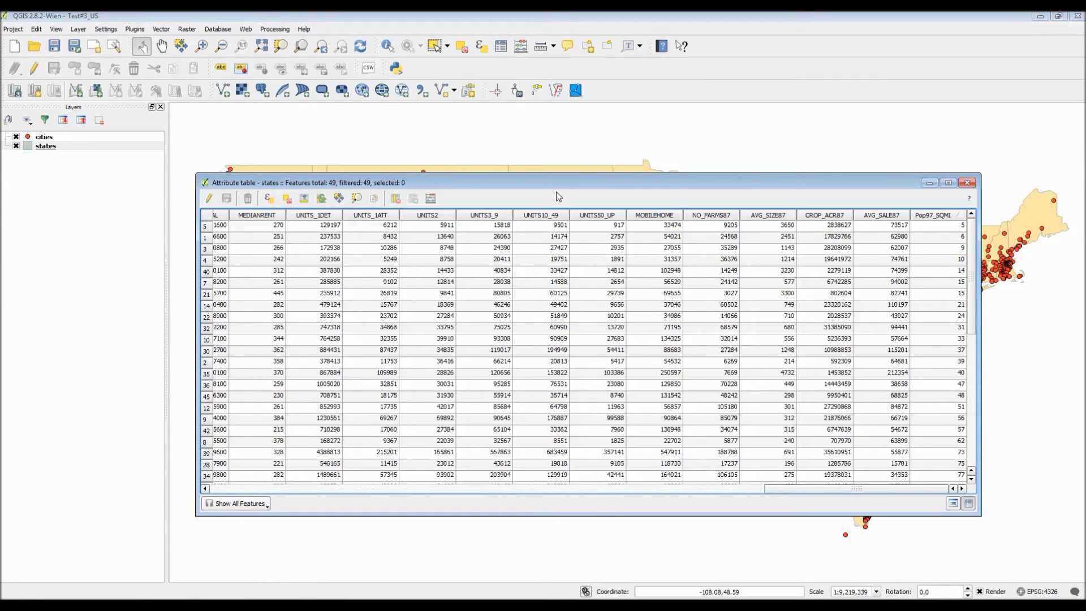
pyautogui.moveTo(974, 241)
pyautogui.mouseDown()
pyautogui.moveTo(976, 382)
pyautogui.moveTo(968, 235)
pyautogui.mouseUp()
pyautogui.click(939, 215)
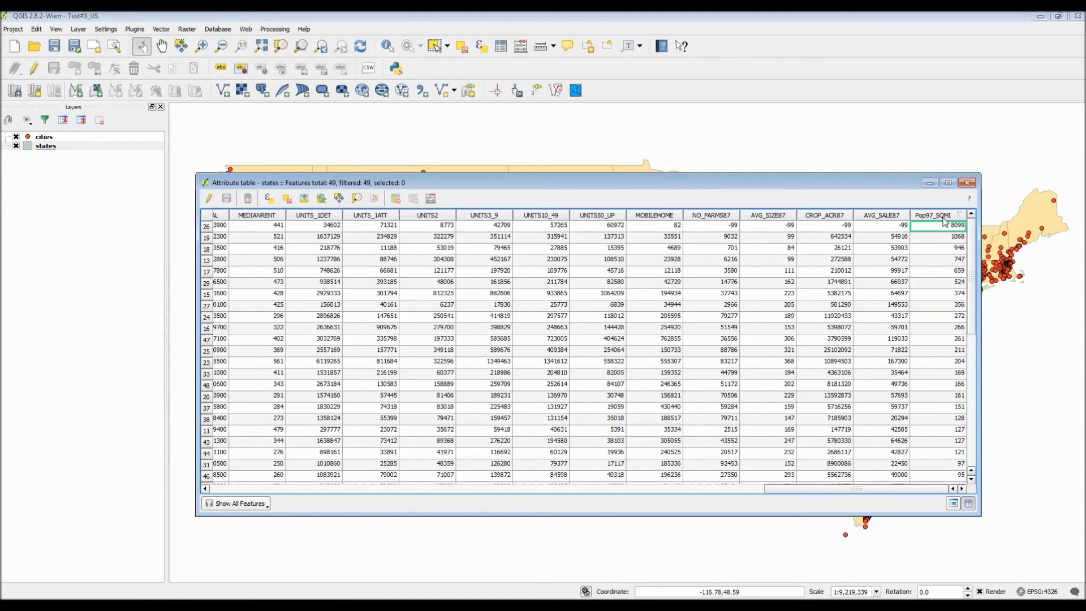
pyautogui.moveTo(808, 489); pyautogui.dragTo(249, 490)
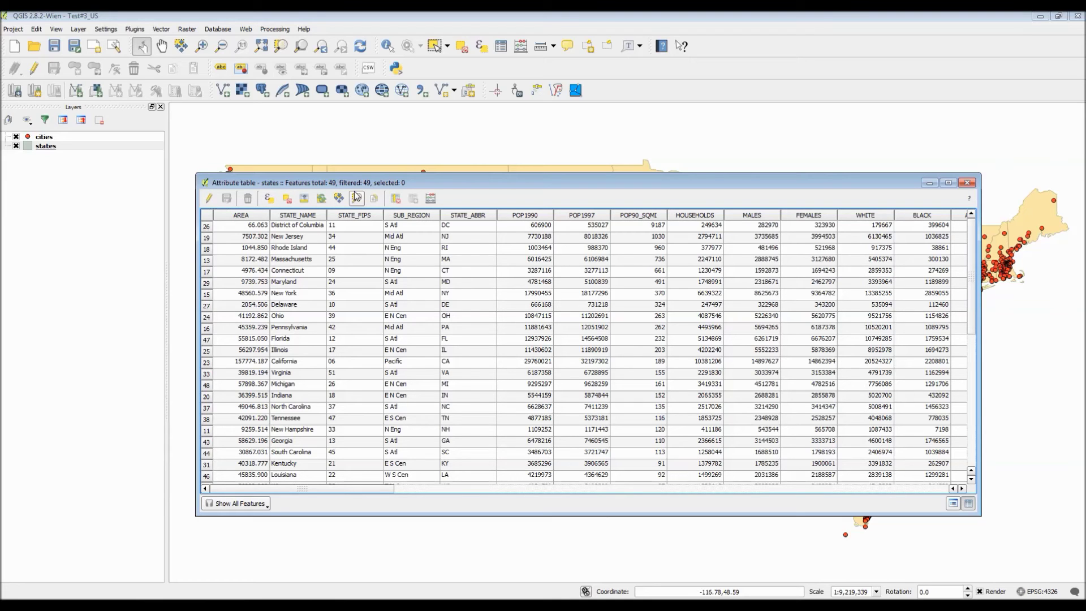
# Step: Select all 49 state rows in the attribute table, then return to the map window
pyautogui.click(207, 218)
pyautogui.rightClick(250, 231)
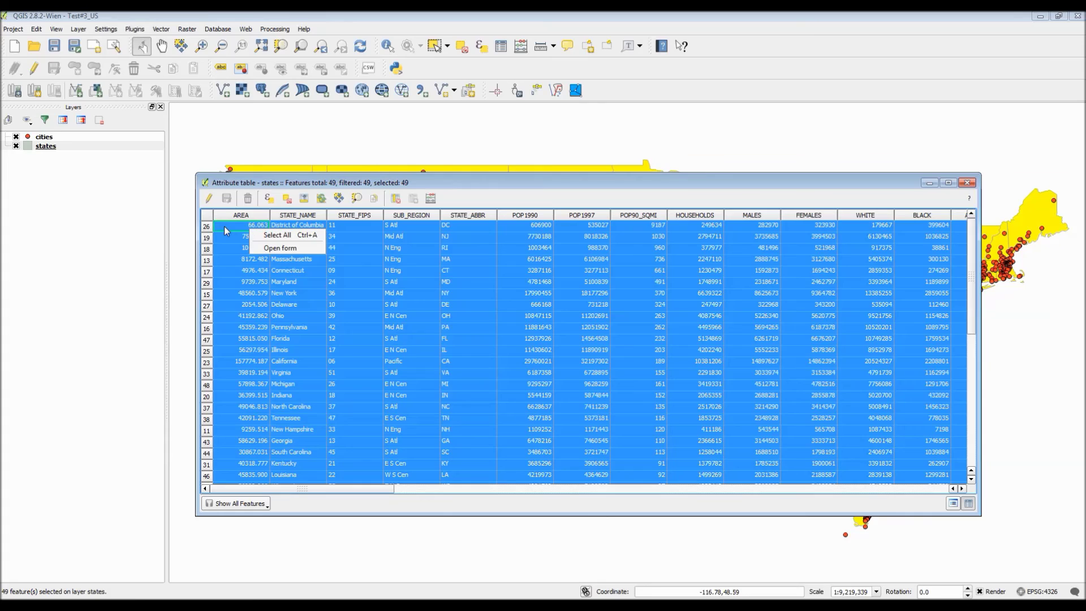
pyautogui.press('Escape')
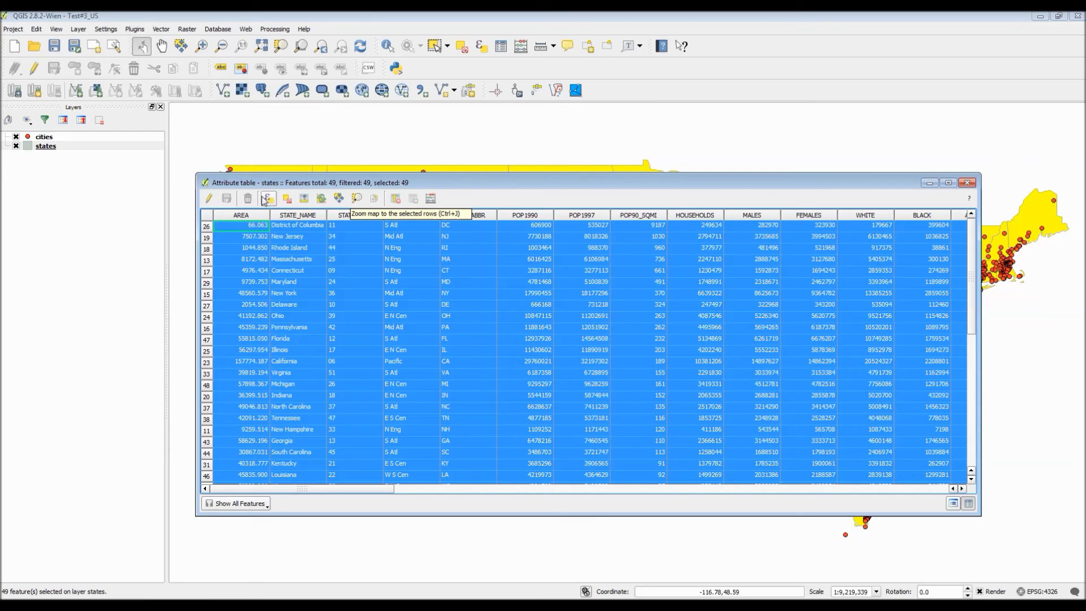
pyautogui.click(1004, 162)
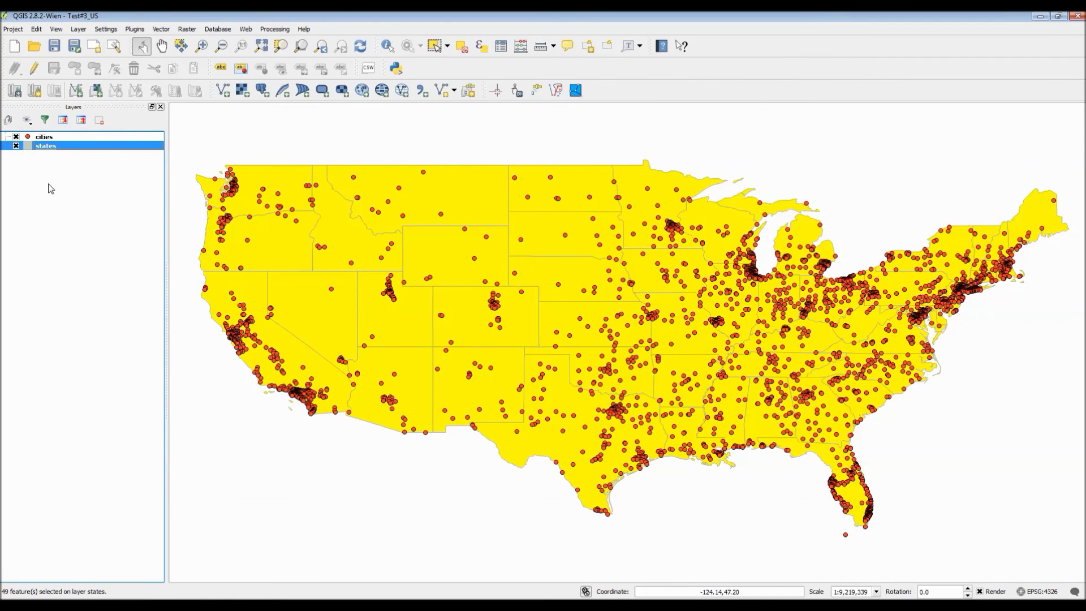
# Step: Reopen the states attribute table, deselect all 49 states, and close the table
pyautogui.rightClick(33, 149)
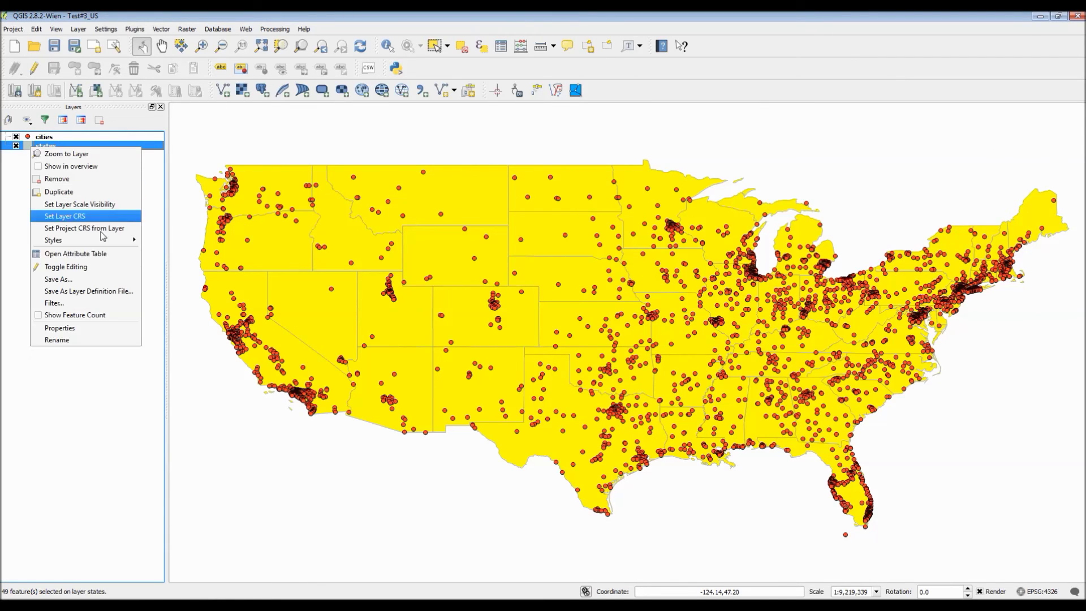
pyautogui.click(96, 251)
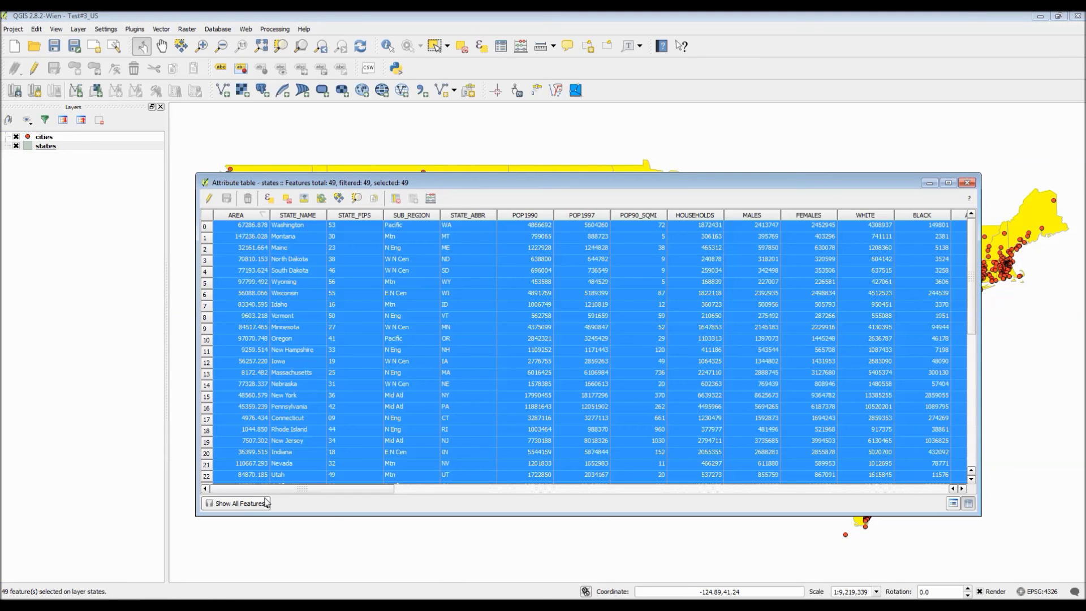
pyautogui.click(243, 504)
pyautogui.click(235, 514)
pyautogui.click(287, 196)
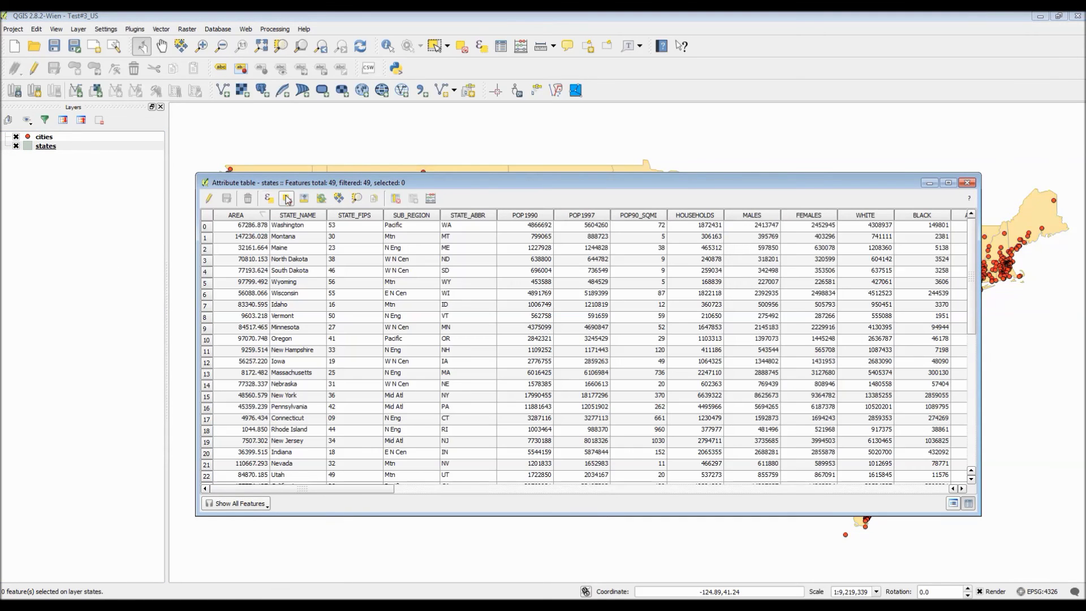
pyautogui.click(969, 183)
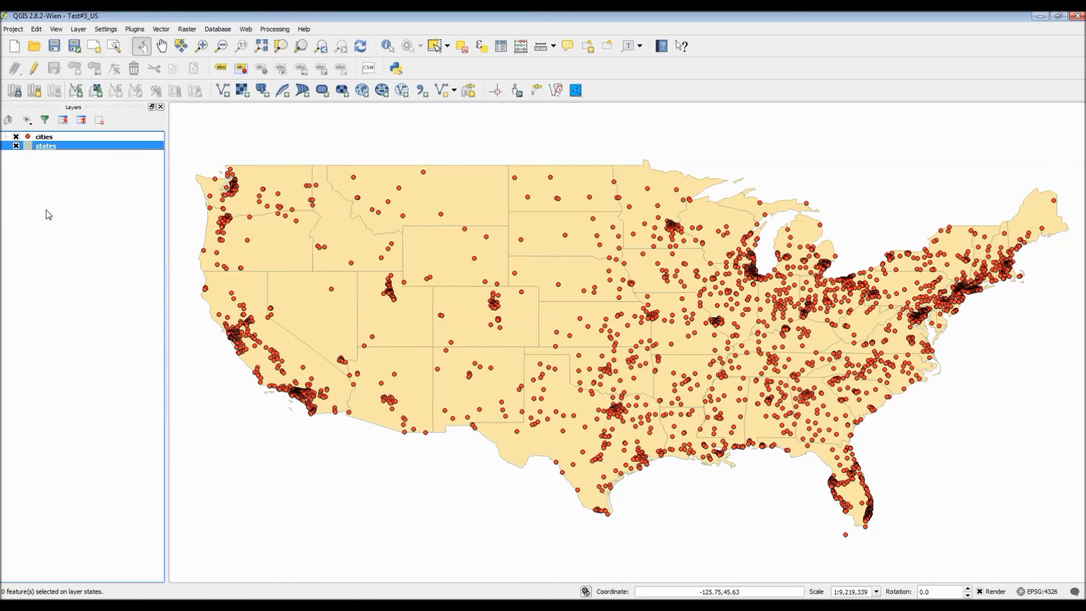
# Step: In the states layer's Style properties, choose Graduated symbology with the Greens colour ramp
pyautogui.doubleClick(30, 148)
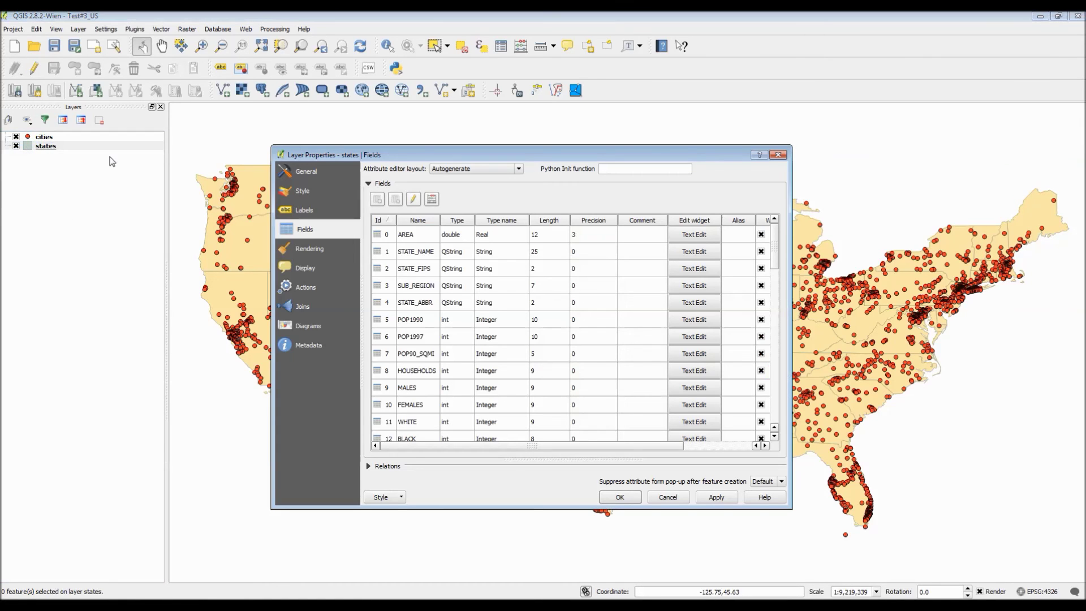
pyautogui.click(304, 193)
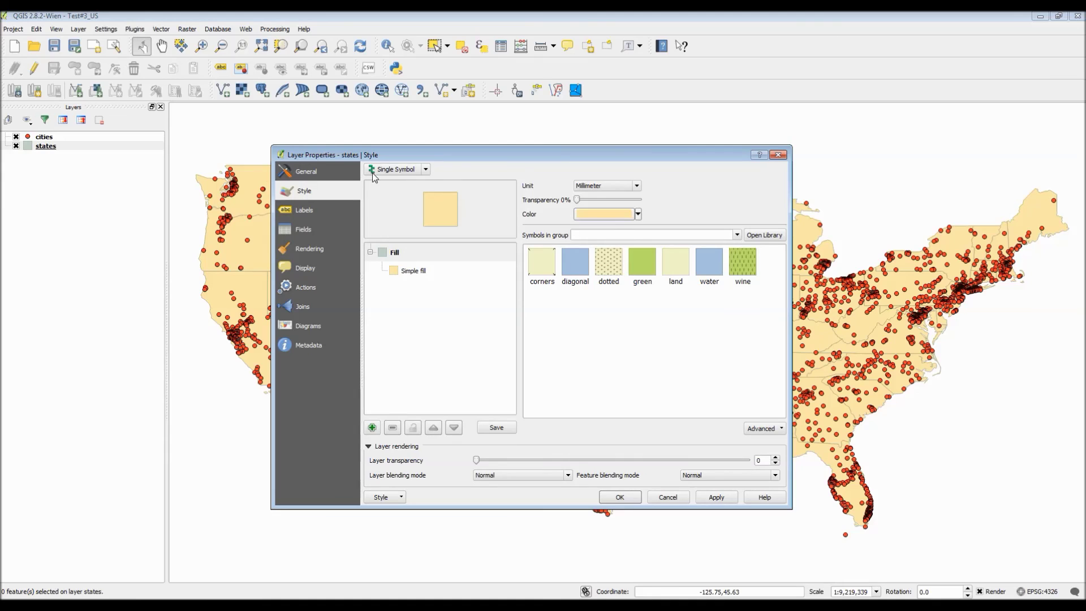
pyautogui.click(426, 170)
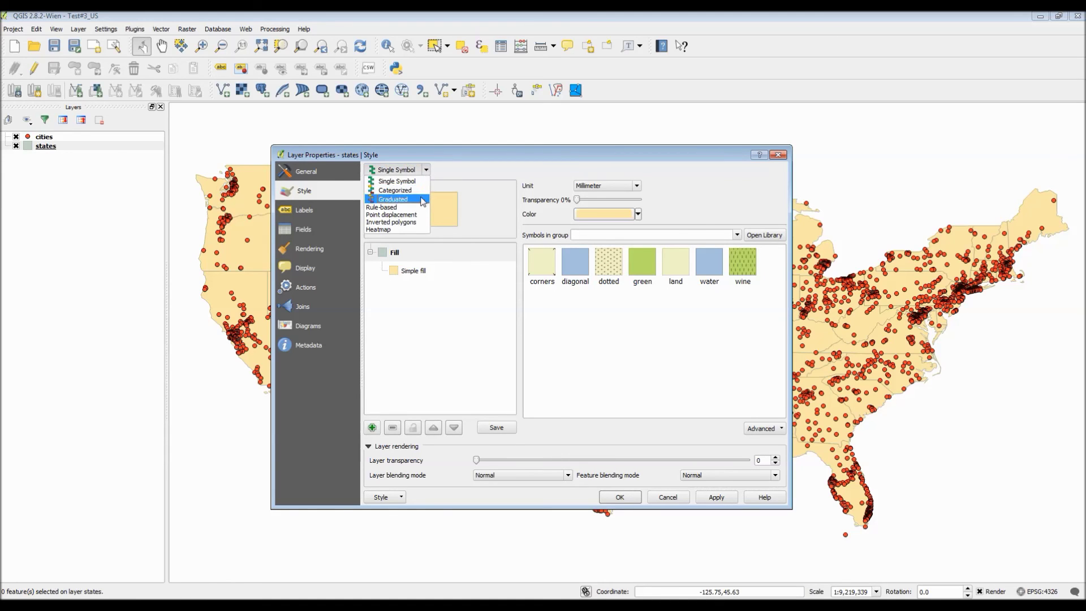
pyautogui.click(423, 201)
pyautogui.click(526, 222)
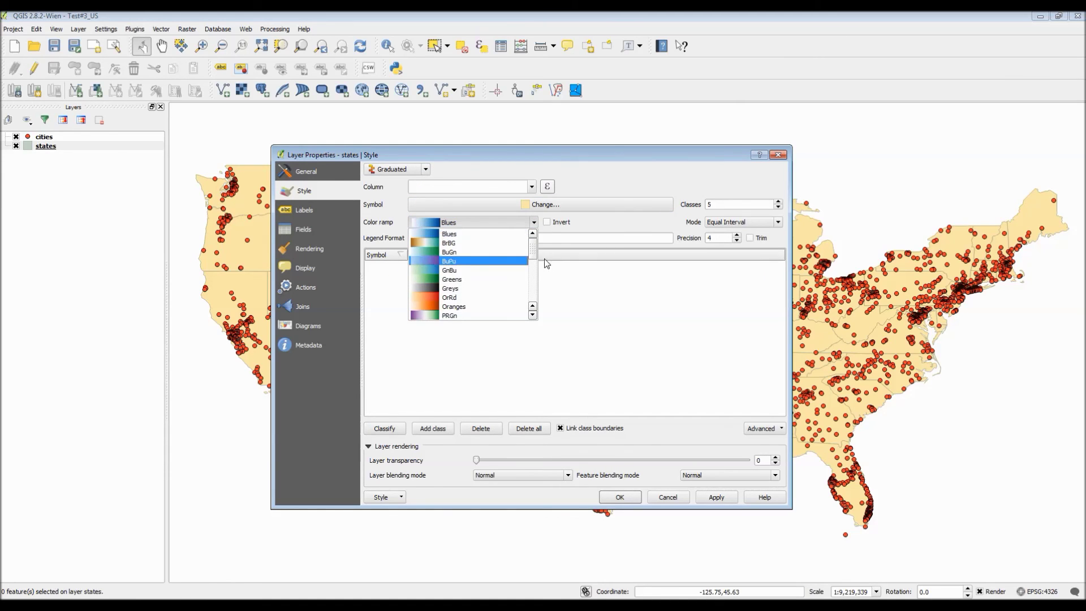
pyautogui.click(477, 279)
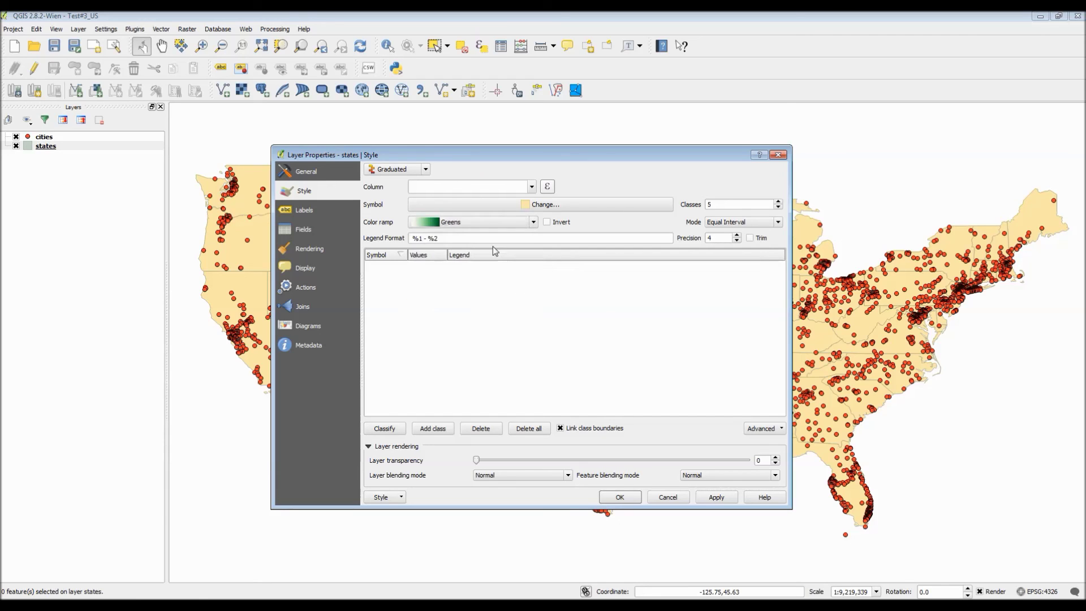
# Step: Classify on Pop97_SQMI using Natural Breaks (Jenks) and apply the five-class green style
pyautogui.click(532, 187)
pyautogui.scroll(-10, 535, 214)
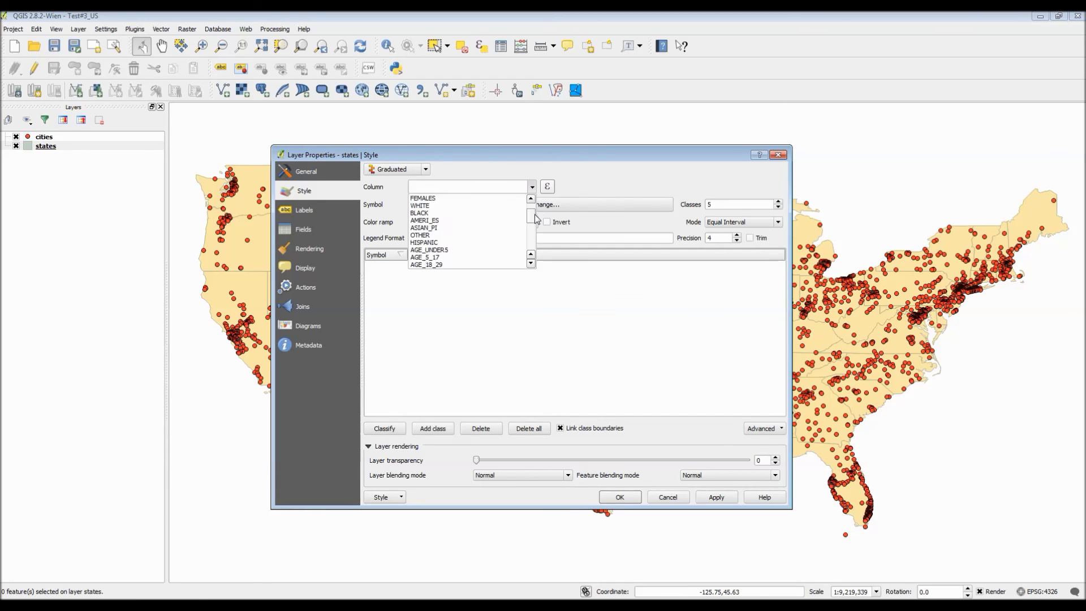
pyautogui.click(474, 265)
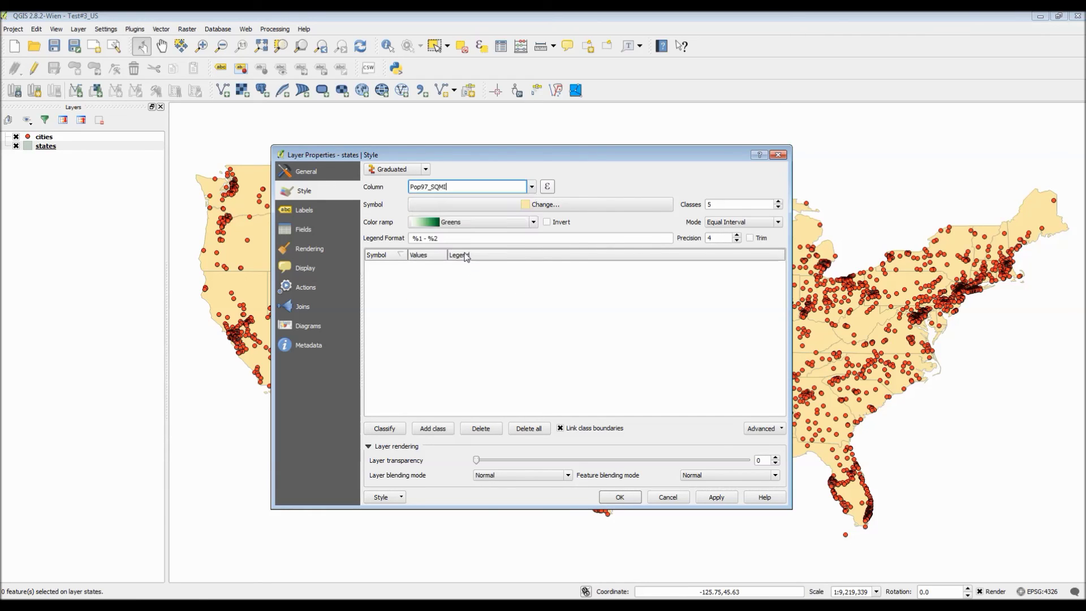
pyautogui.click(777, 221)
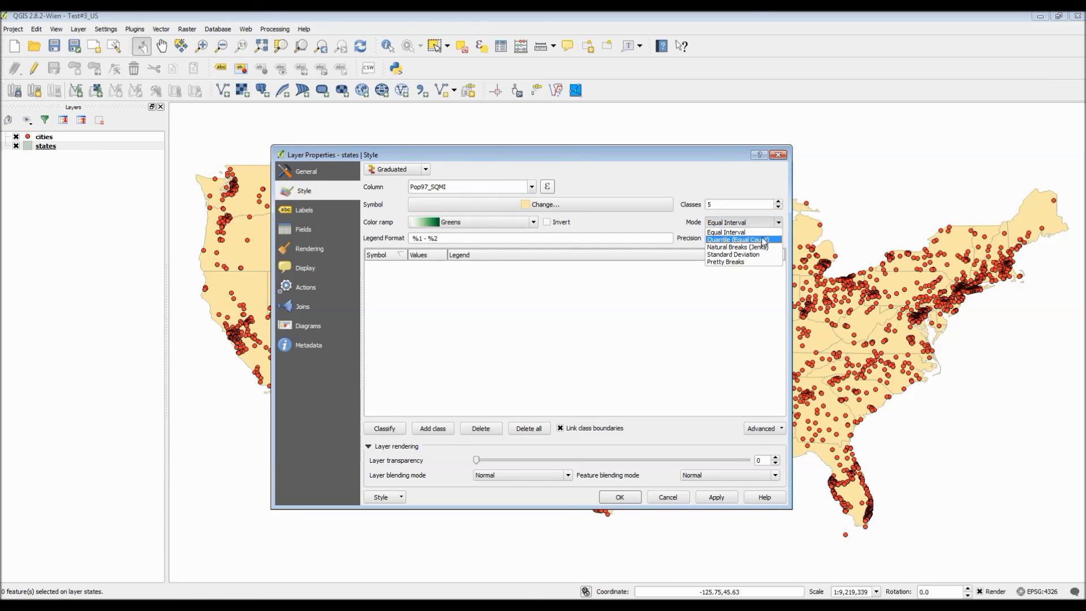
pyautogui.click(739, 247)
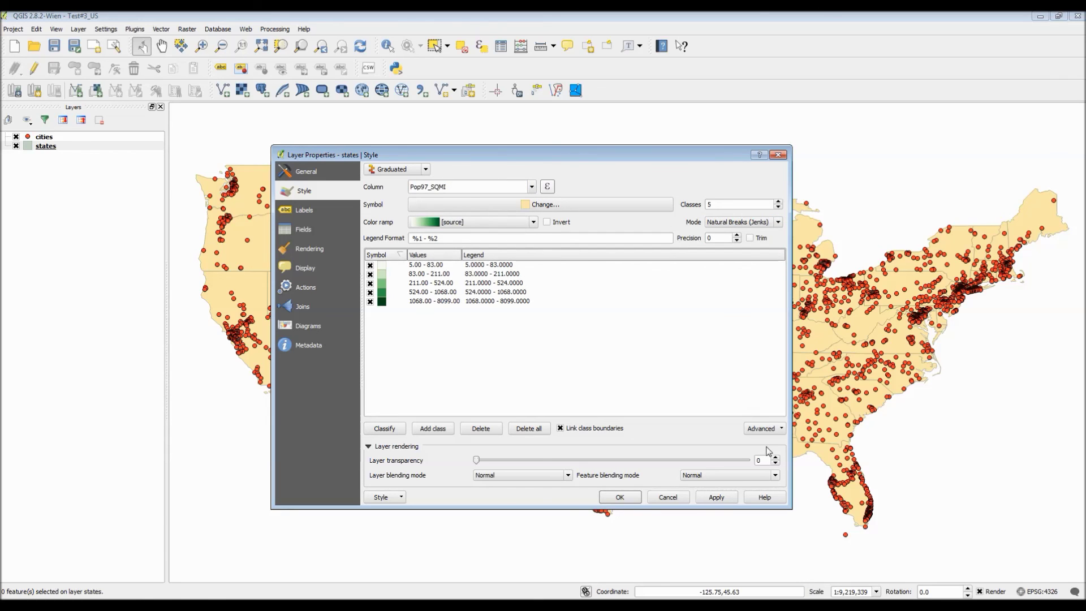
pyautogui.click(711, 498)
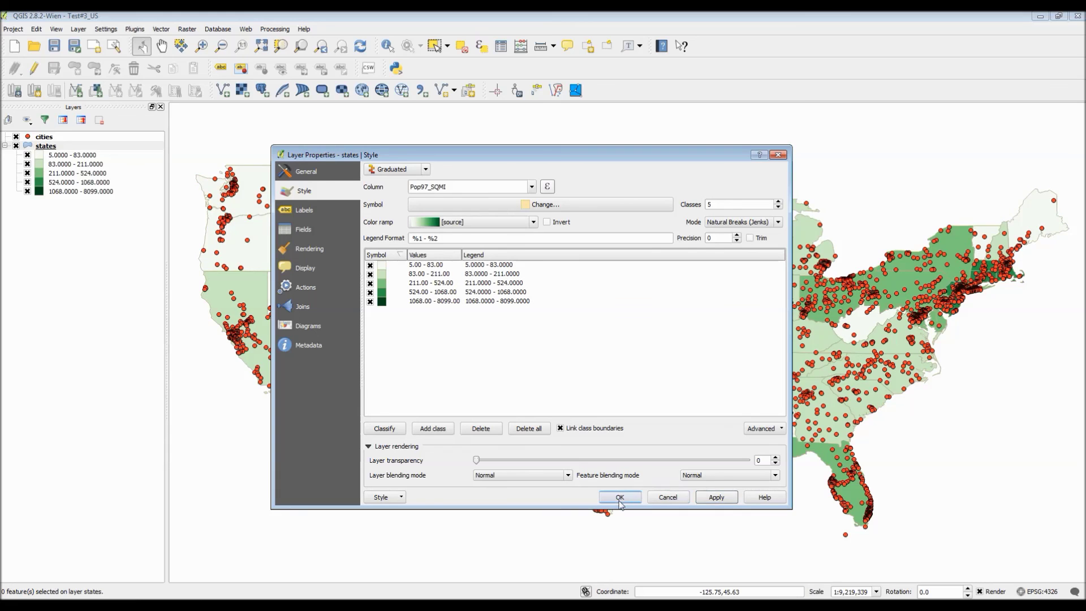
pyautogui.moveTo(588, 157); pyautogui.dragTo(572, 177)
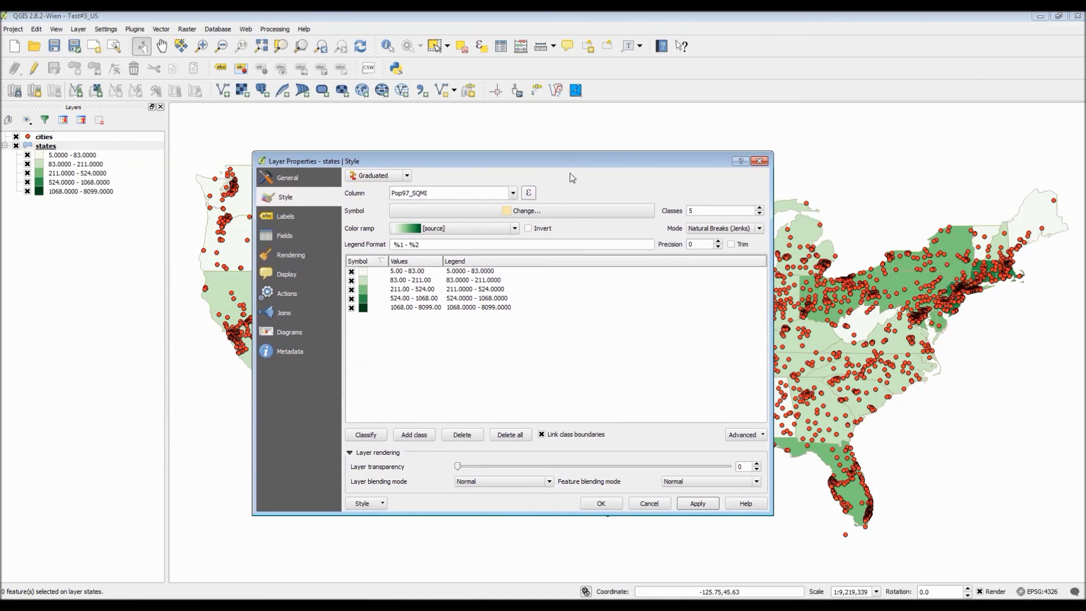
# Step: Close Layer Properties with OK and zoom the map onto the Northeast's green density shading
pyautogui.click(602, 503)
pyautogui.moveTo(914, 284); pyautogui.dragTo(569, 307)
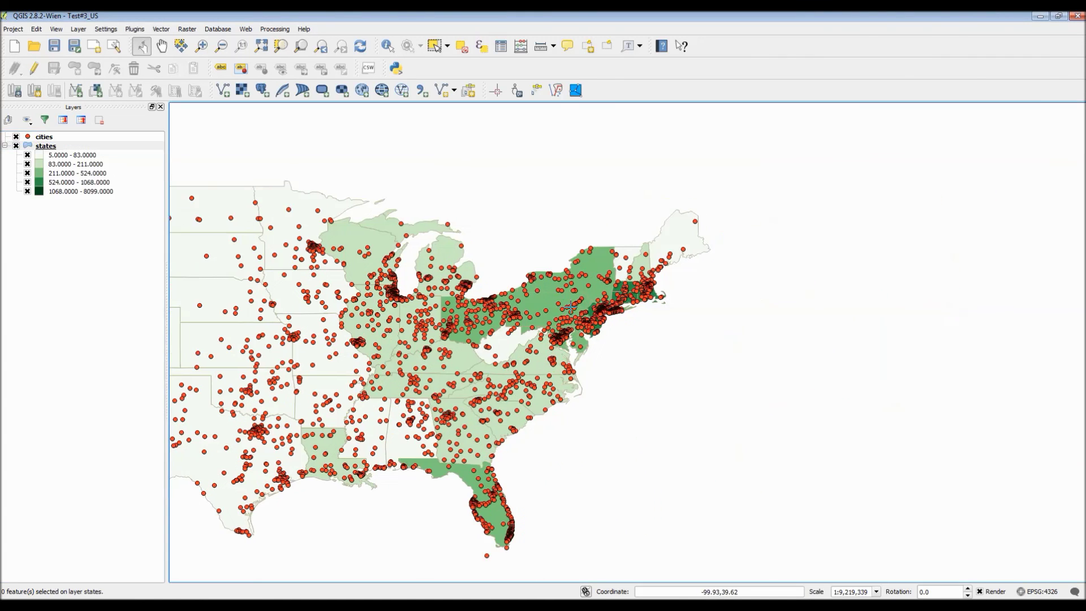
pyautogui.scroll(2, 569, 307)
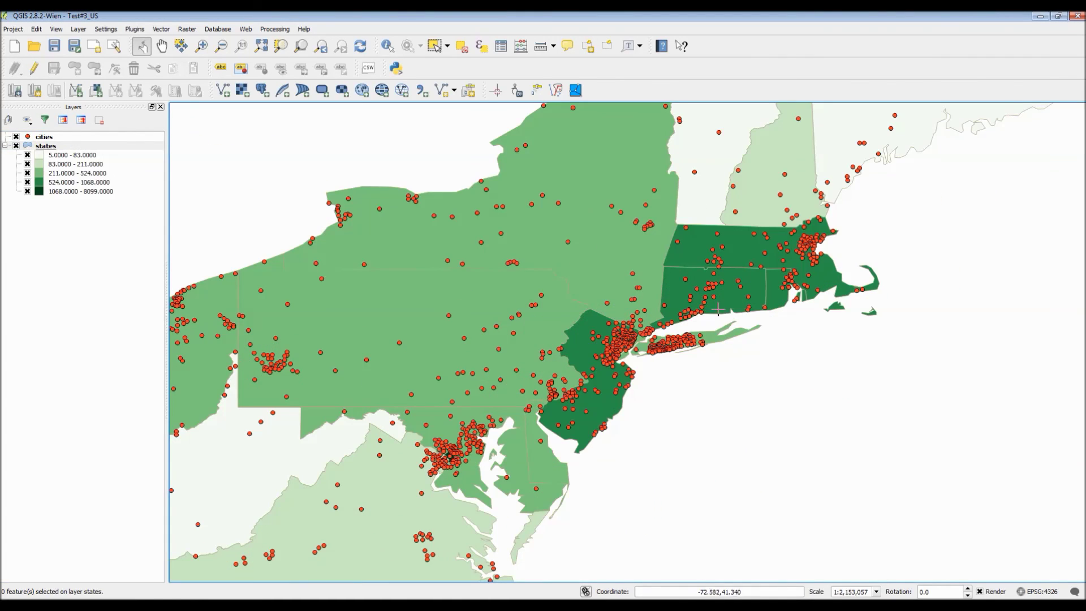
pyautogui.moveTo(717, 309); pyautogui.dragTo(650, 328)
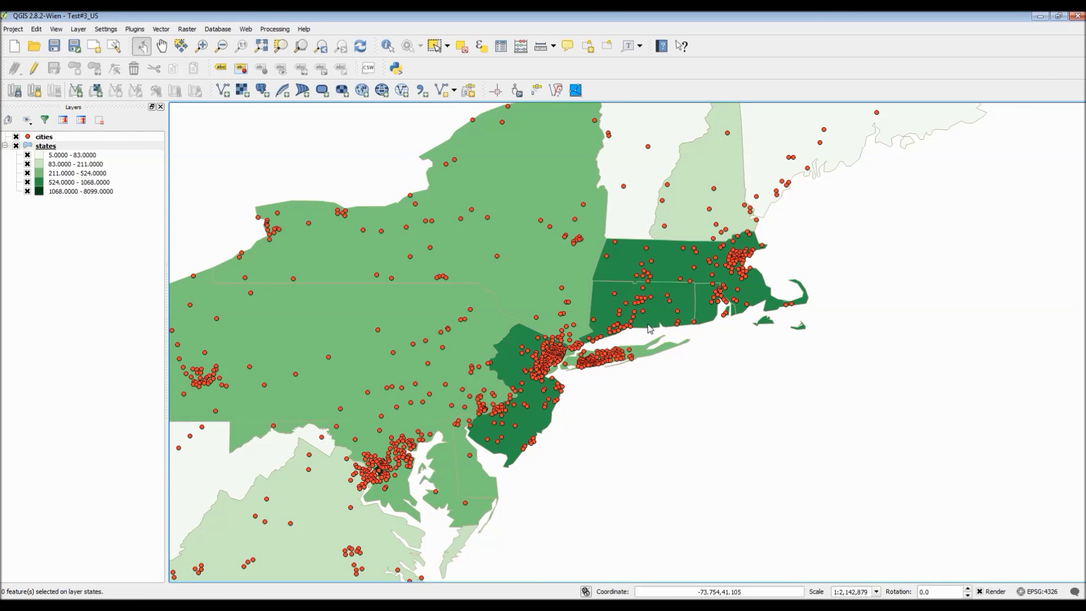